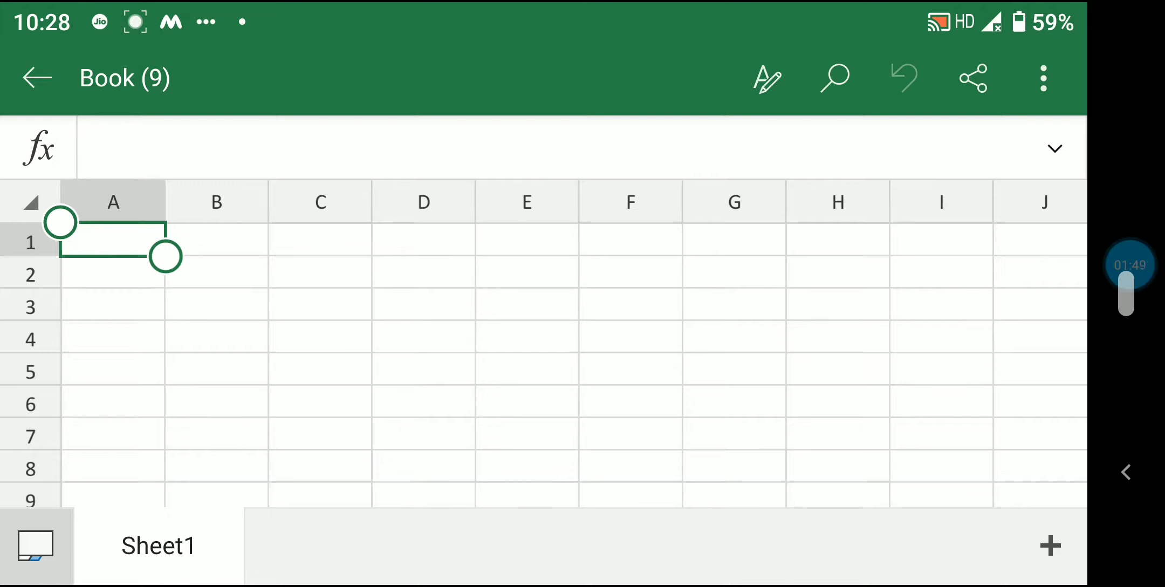
# Select cell B2 on the empty Sheet1 of Book (9) to begin the title.
pyautogui.click(217, 271)
# Merge and centre B2:F2 with Merge & Center, then begin editing the merged cell.
pyautogui.moveTo(268, 288); pyautogui.dragTo(683, 288)
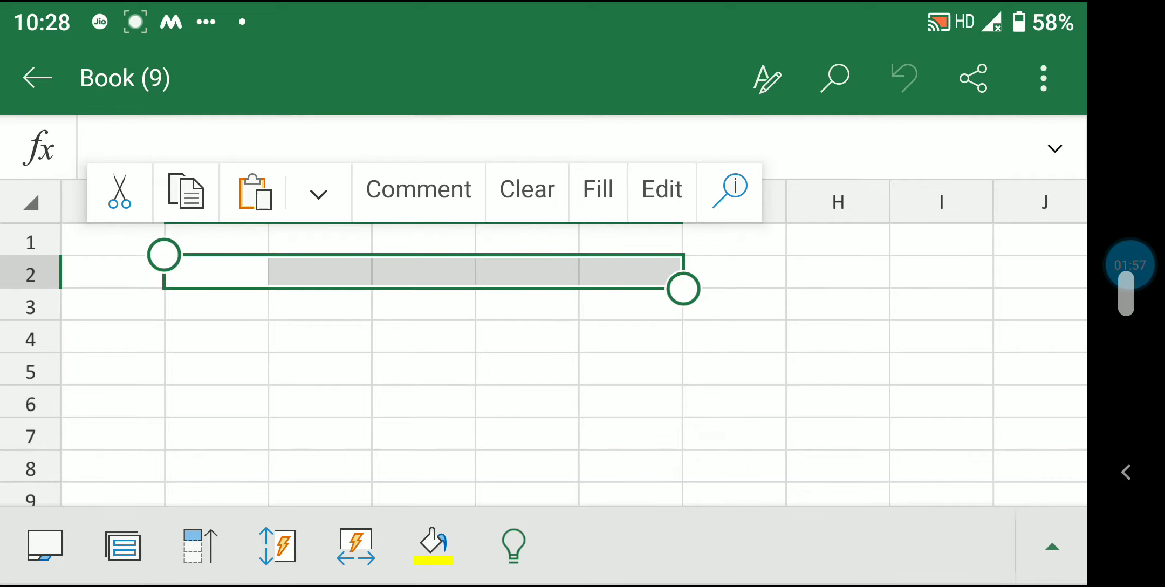
pyautogui.click(1052, 546)
pyautogui.scroll(-10, 543, 515)
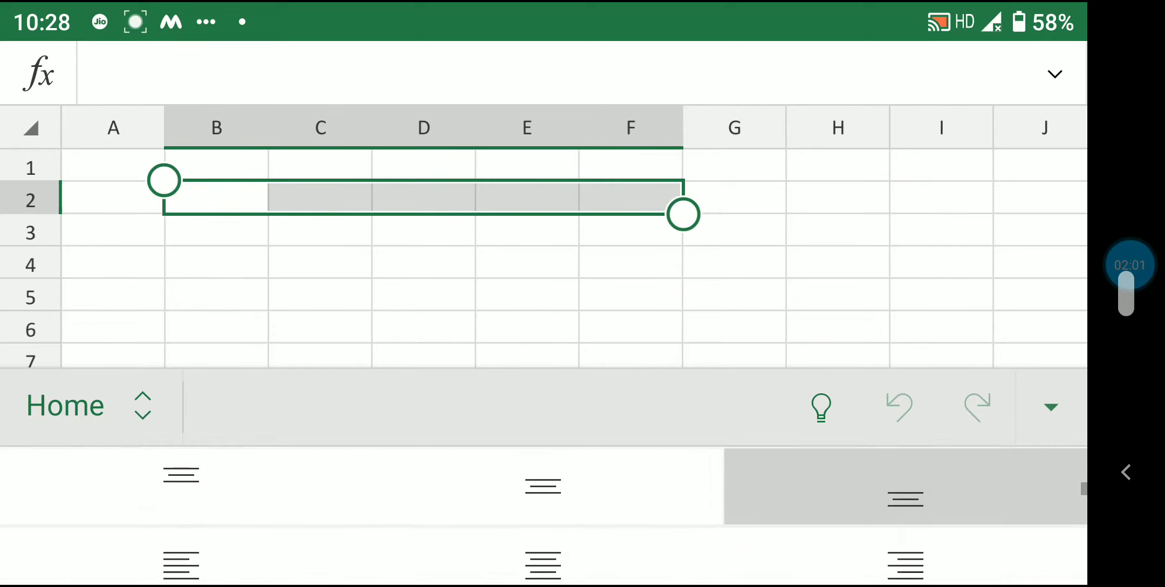
pyautogui.scroll(1, 544, 512)
pyautogui.click(165, 493)
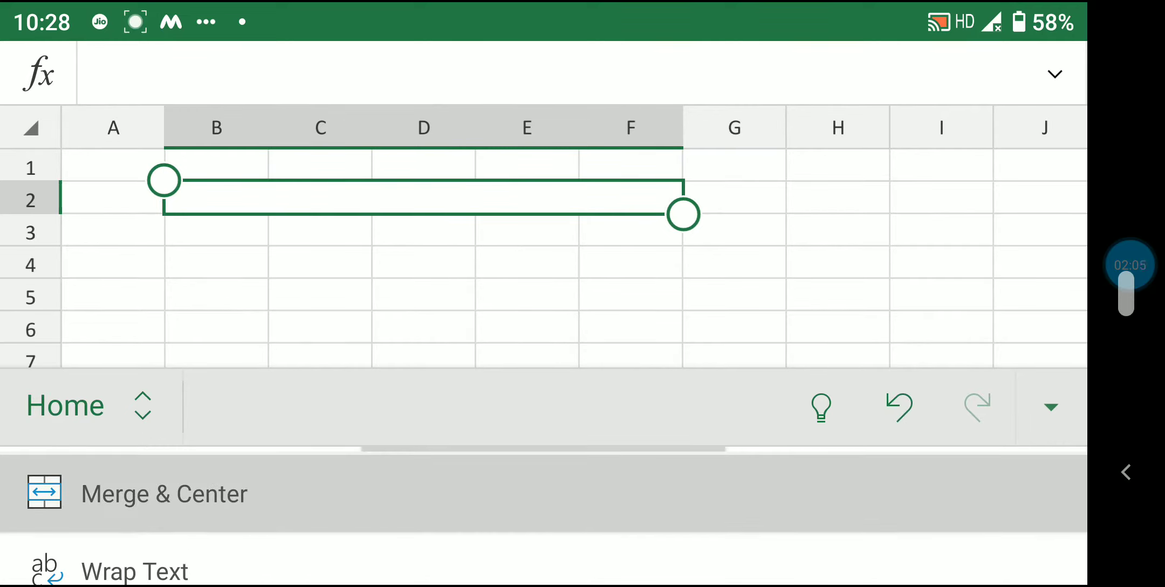
pyautogui.click(423, 197)
pyautogui.click(662, 115)
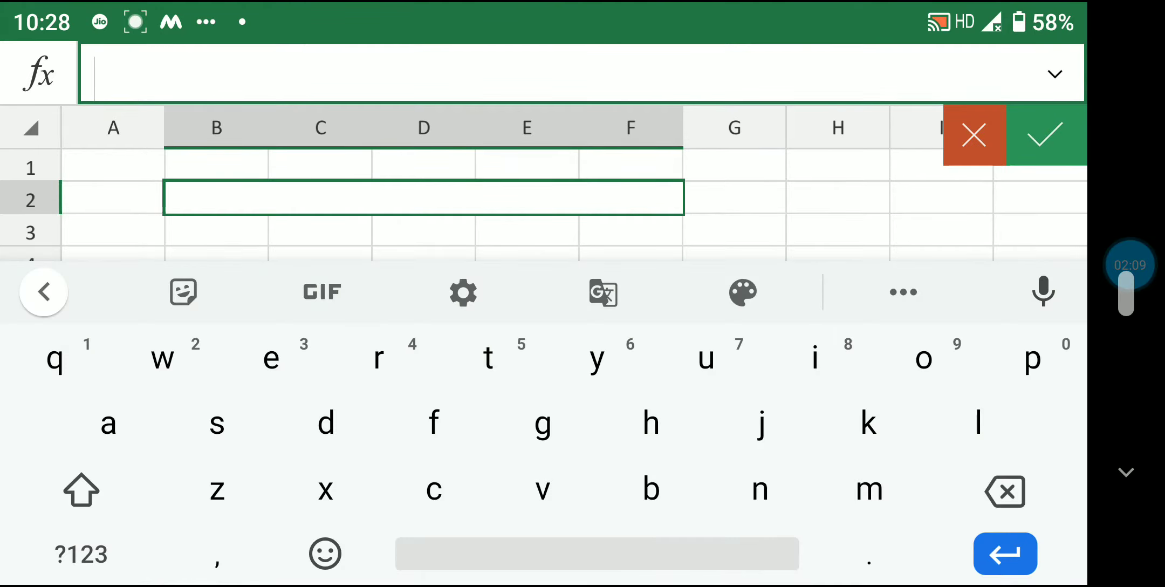
# Enter 'Sales of PI Industries' in the merged B2:F2 cell and move down to B3.
pyautogui.write('Sales of PI ')
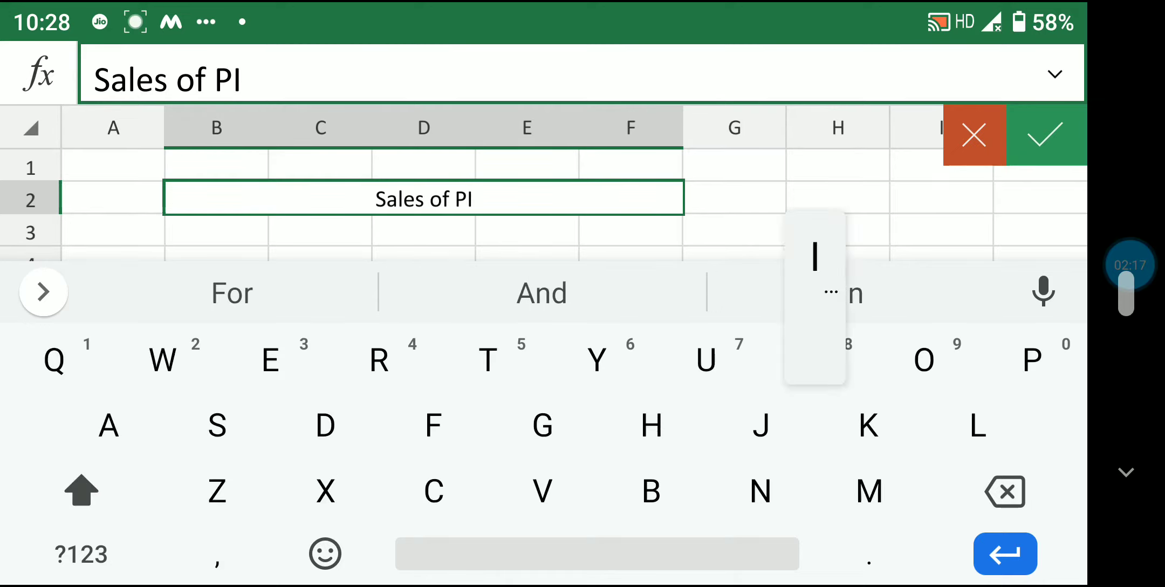
pyautogui.write('Indus')
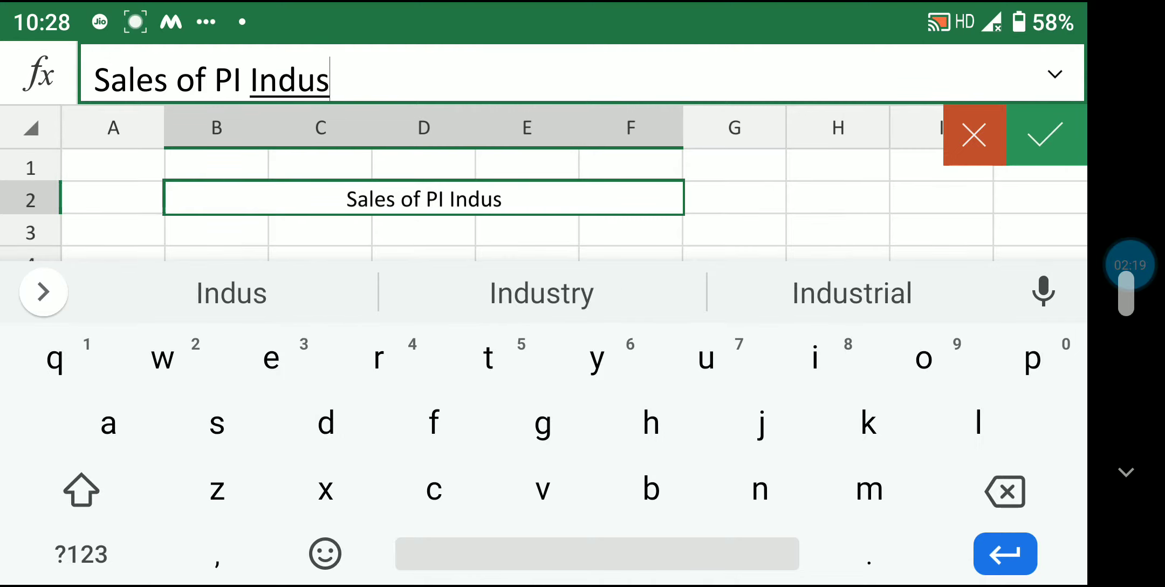
pyautogui.write('tri')
pyautogui.click(852, 293)
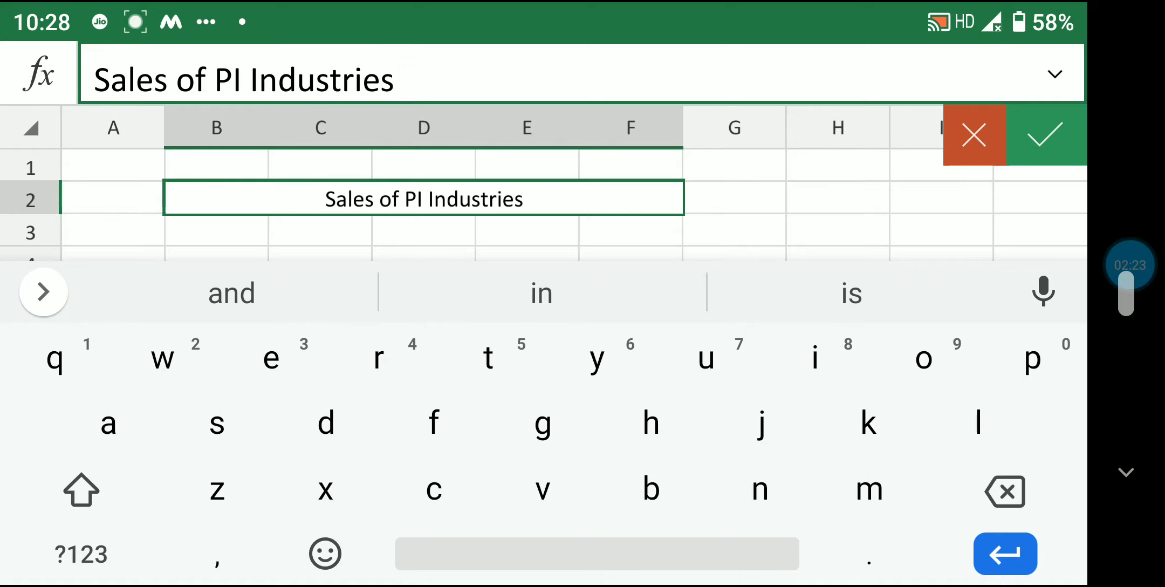
pyautogui.click(1045, 135)
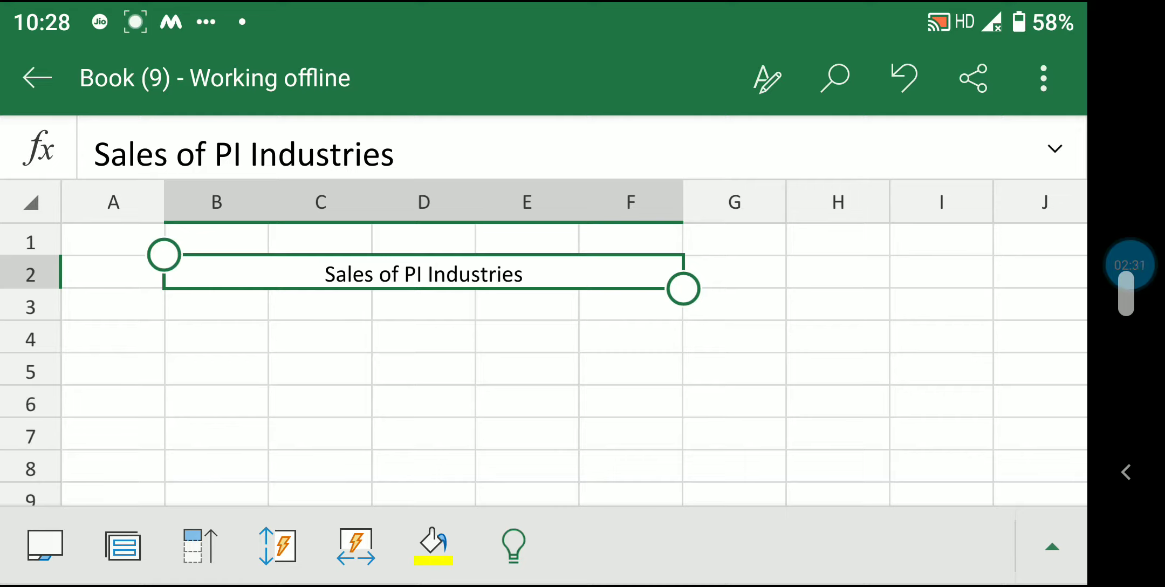
pyautogui.press('Down')
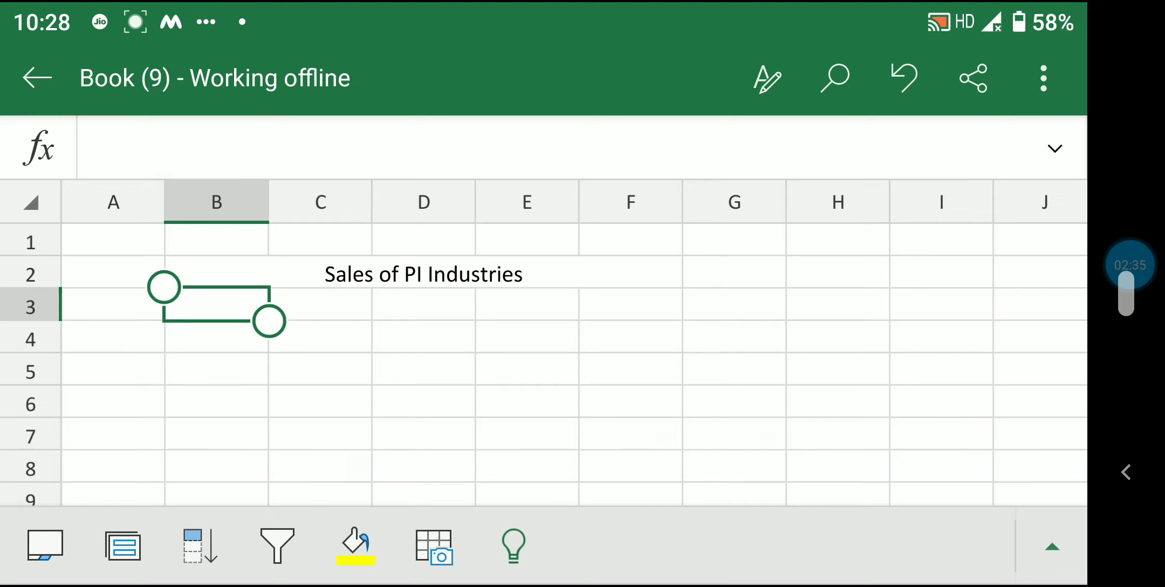
# Widen column B to fit longer labels.
pyautogui.click(216, 202)
pyautogui.moveTo(260, 201); pyautogui.dragTo(369, 202)
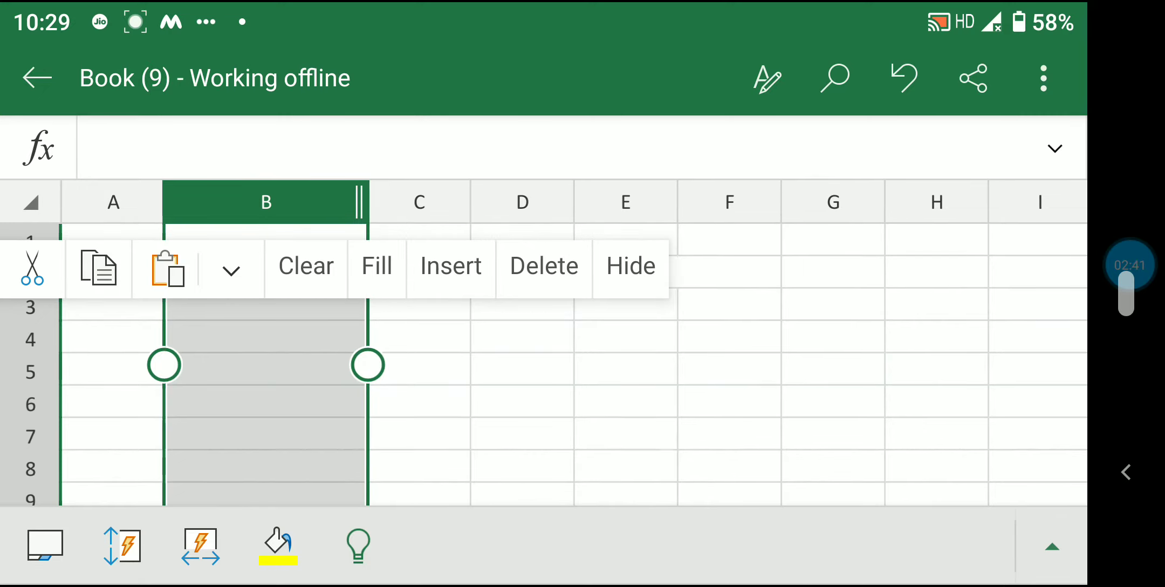
pyautogui.click(523, 401)
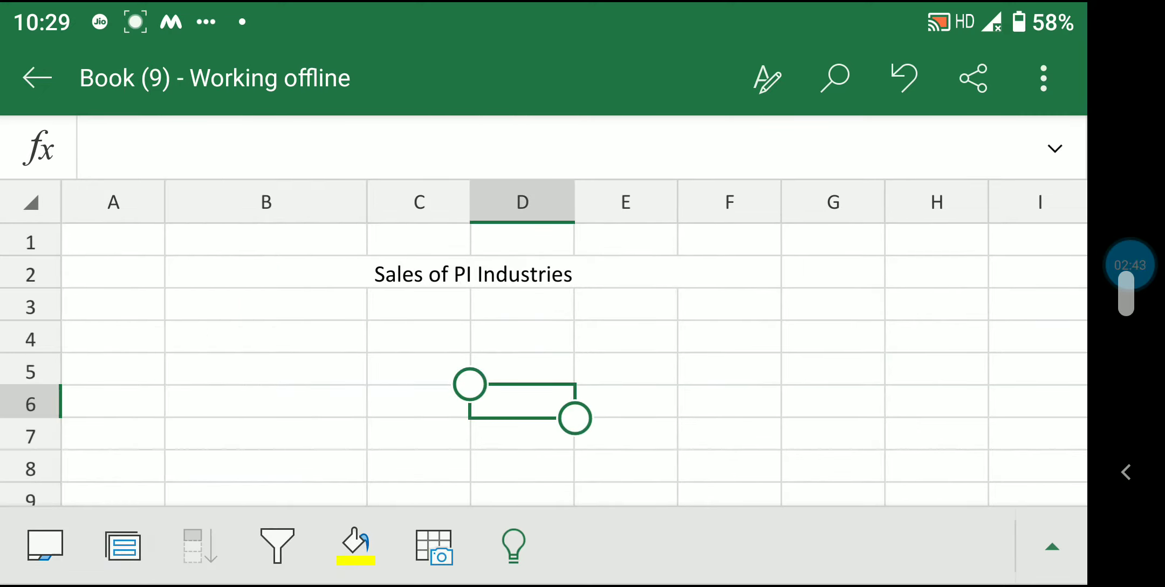
# Enter the heading 'Branch Name' in B3 and move on to C3.
pyautogui.click(266, 304)
pyautogui.click(540, 146)
pyautogui.write('Branch')
pyautogui.press('shift')
pyautogui.write('Name')
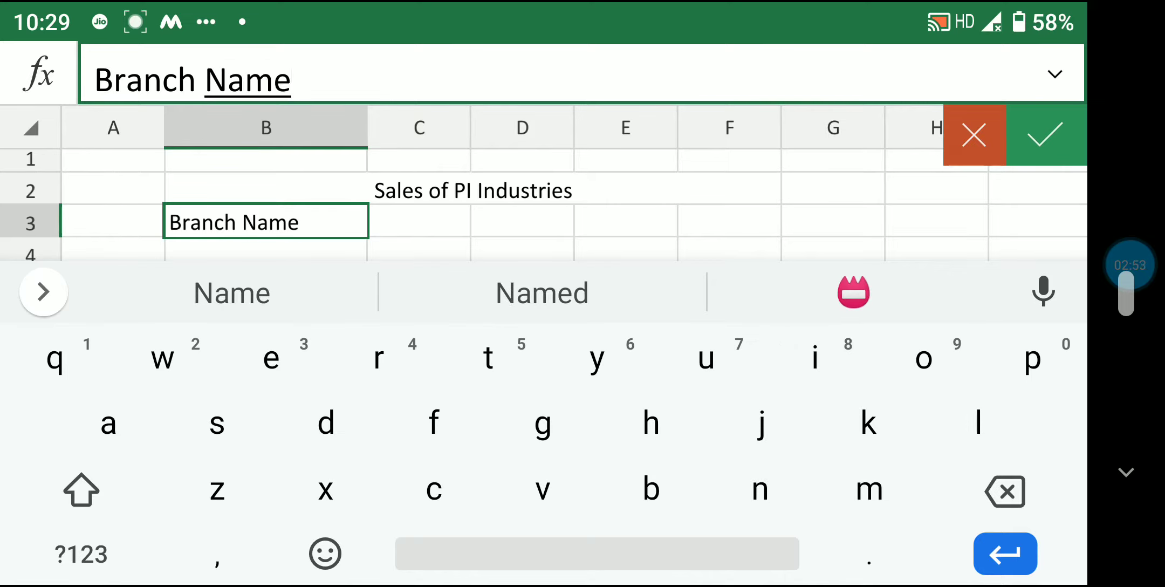
pyautogui.click(418, 220)
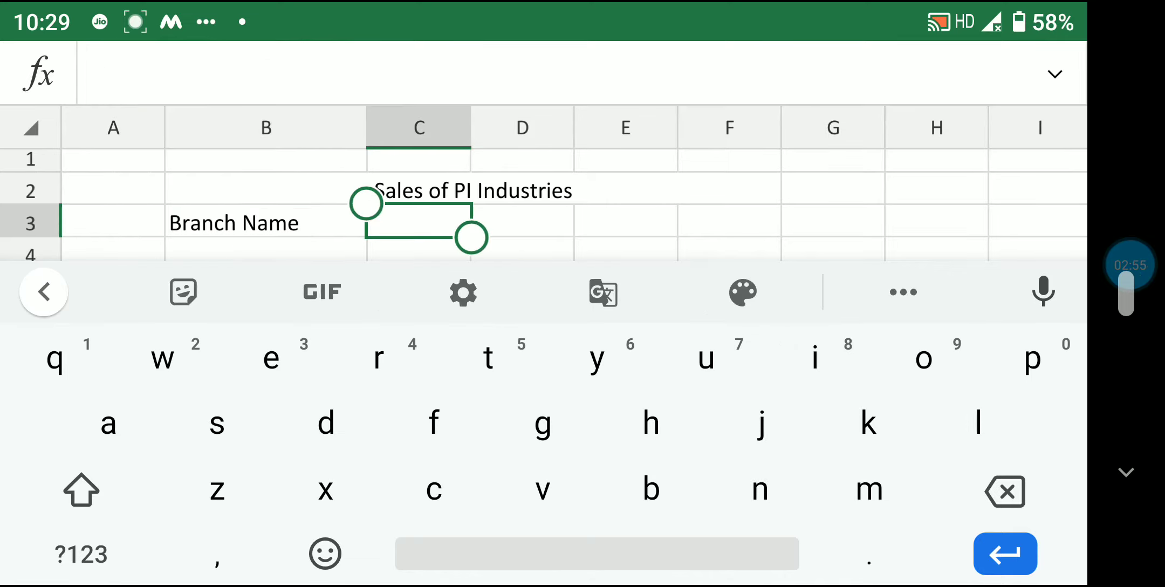
pyautogui.click(81, 553)
# Enter the years 2009, 2010, 2011 and 2012 across C3:F3.
pyautogui.write('2009')
pyautogui.click(522, 220)
pyautogui.click(81, 554)
pyautogui.write('20')
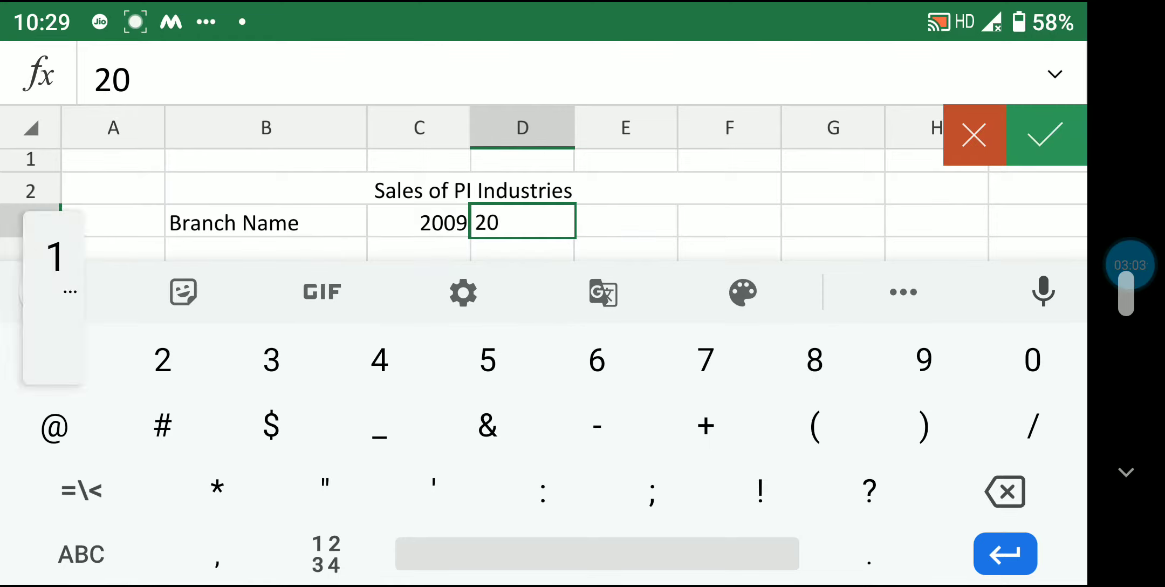
pyautogui.write('10')
pyautogui.click(625, 220)
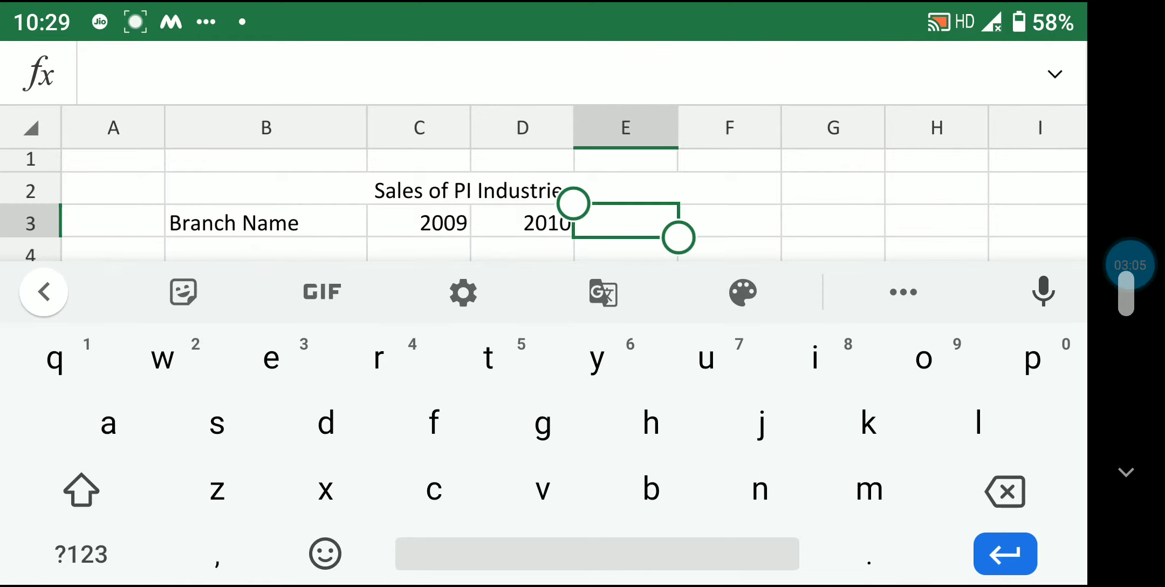
pyautogui.click(81, 553)
pyautogui.write('2011')
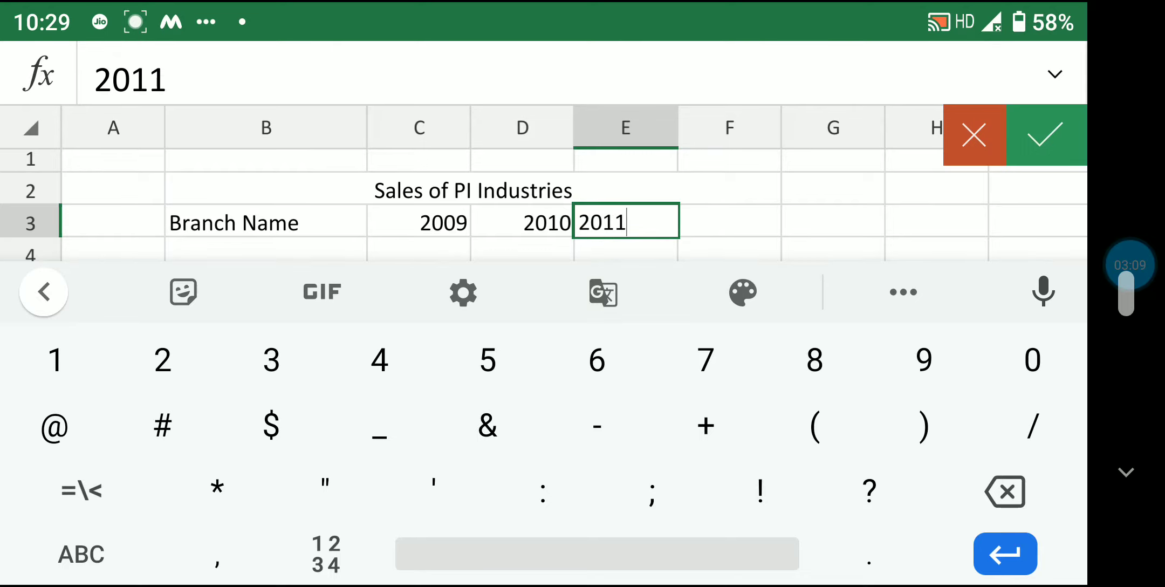
pyautogui.click(729, 220)
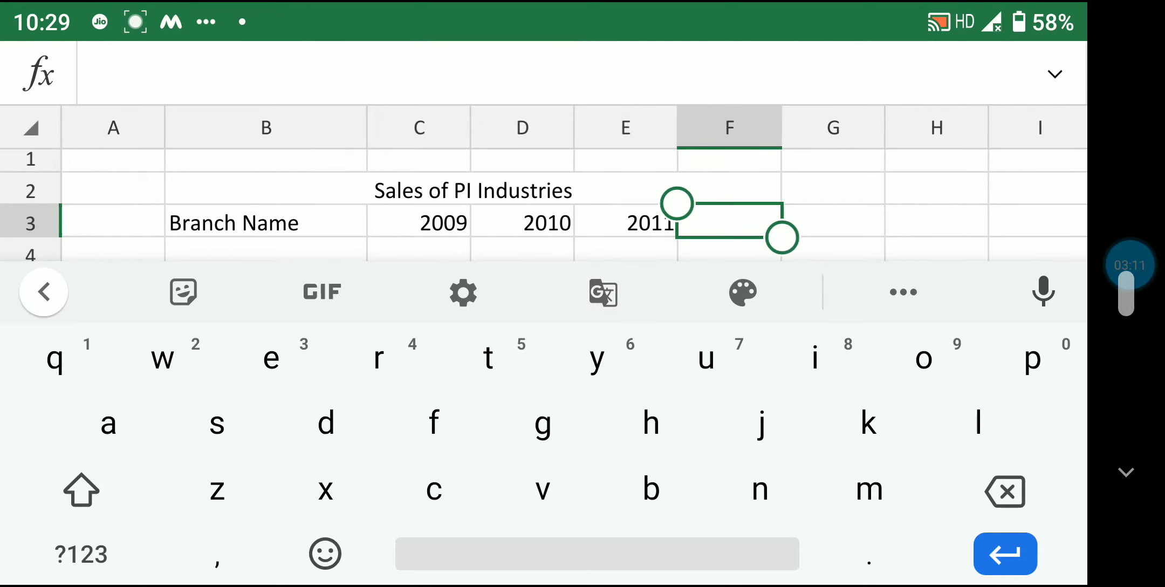
pyautogui.click(81, 554)
pyautogui.write('20')
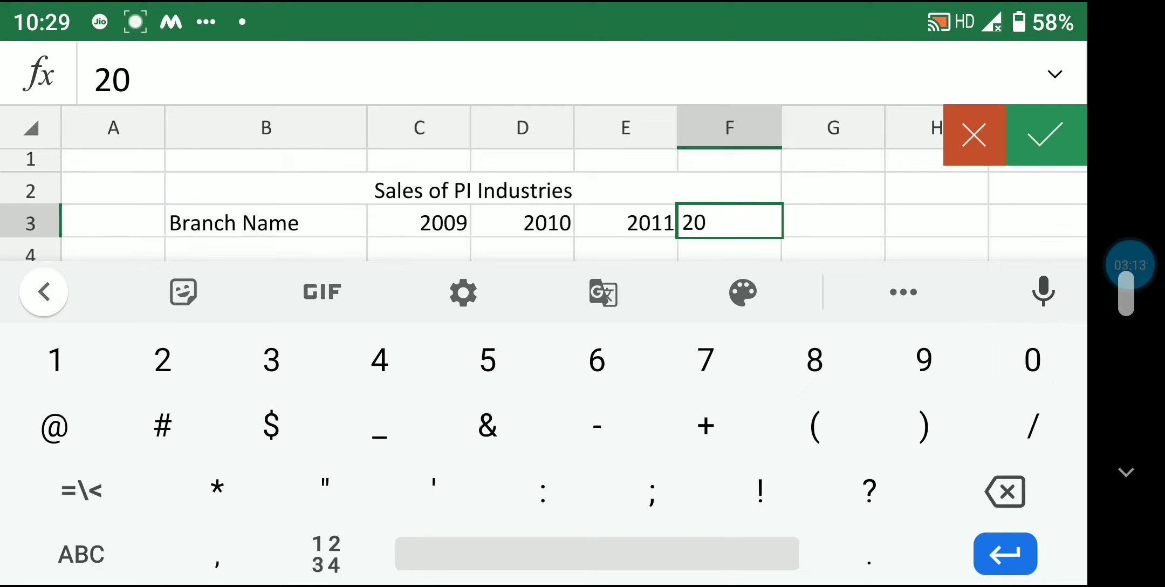
pyautogui.write('12')
pyautogui.click(1045, 135)
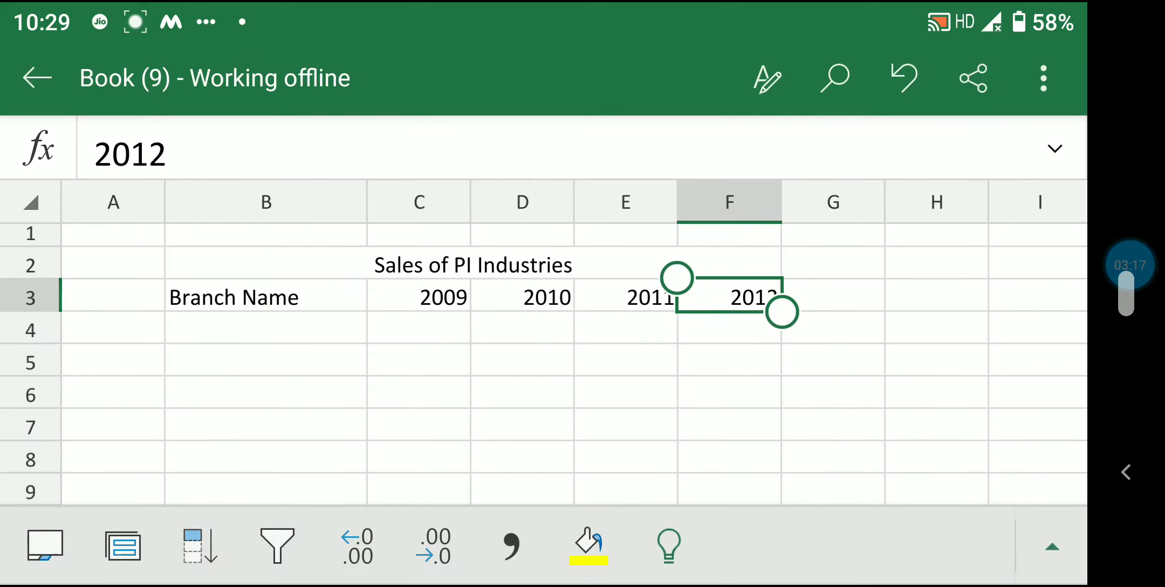
# Enter the branch names New Delhi in B4 and Mumbai in B5.
pyautogui.click(266, 327)
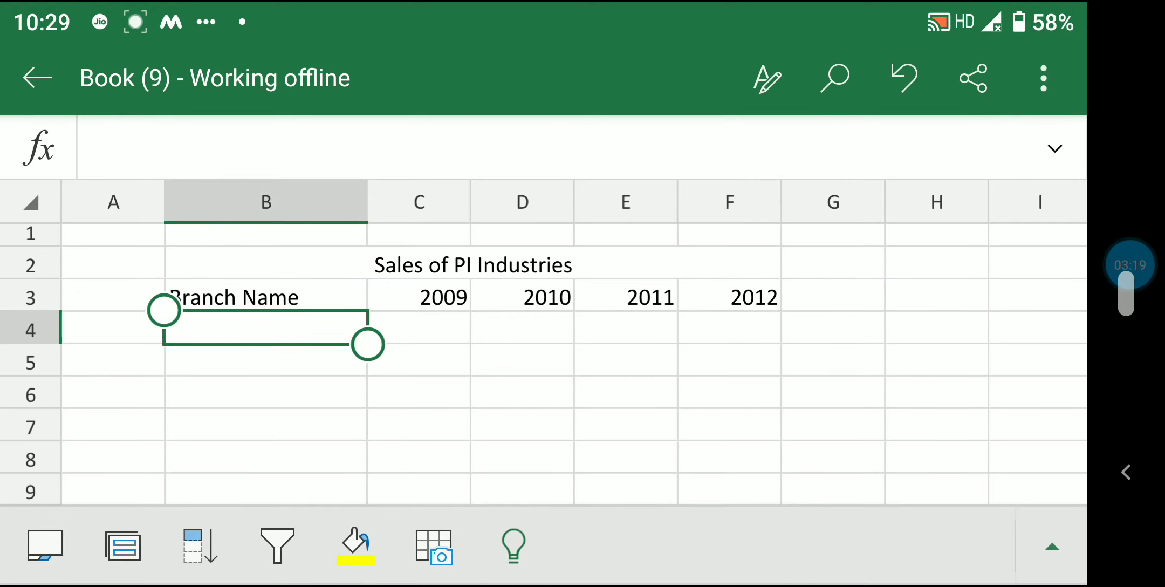
pyautogui.click(324, 148)
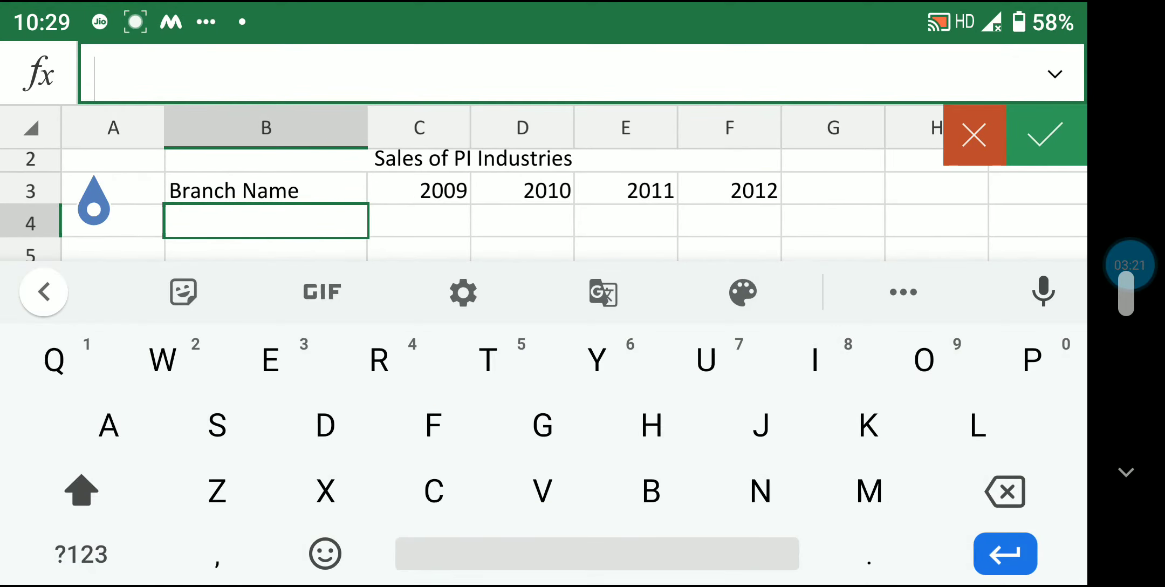
pyautogui.write('New')
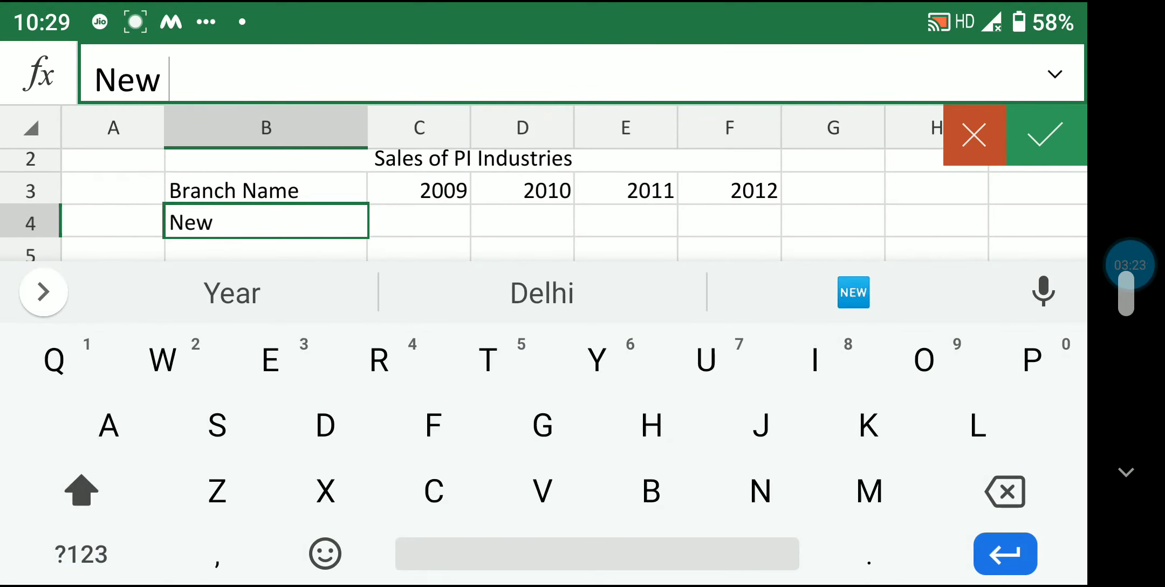
pyautogui.write(' Delhi')
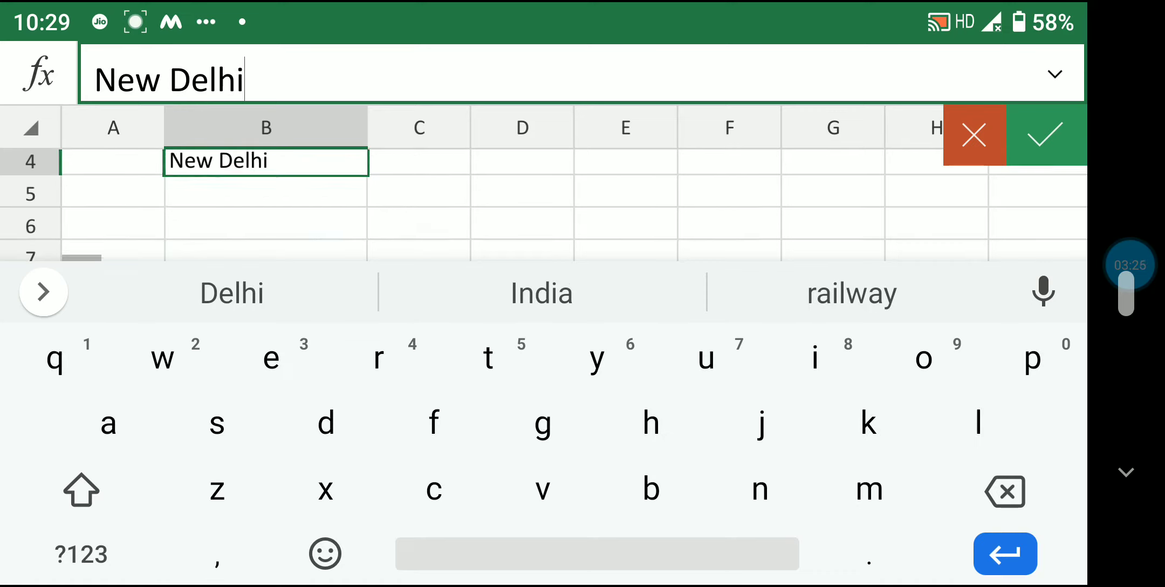
pyautogui.press('Return')
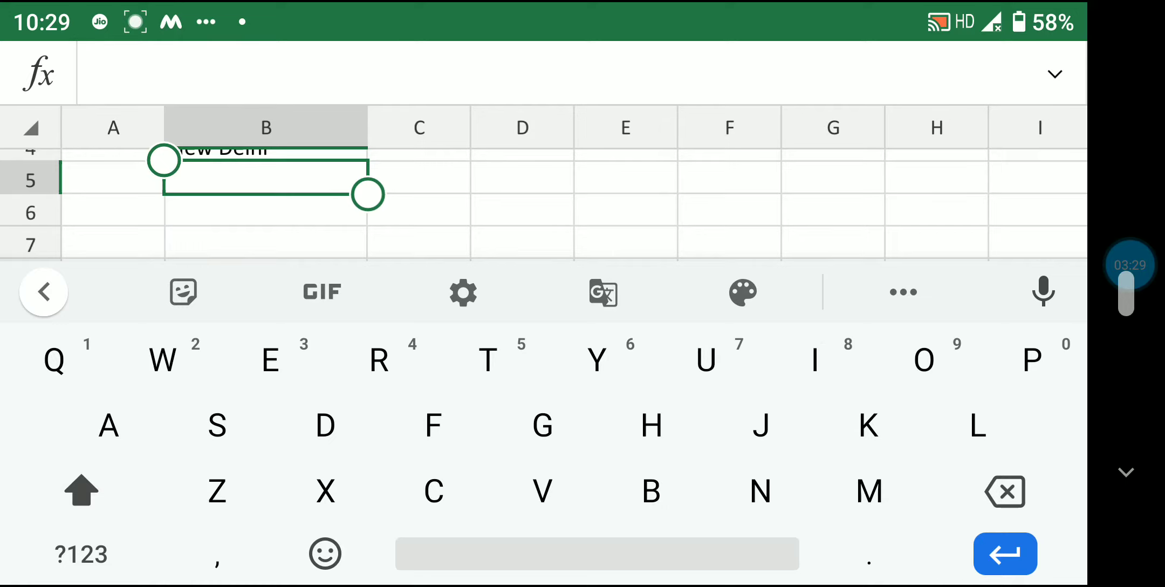
pyautogui.write('Mun')
pyautogui.press('BackSpace')
pyautogui.write('m')
pyautogui.click(542, 293)
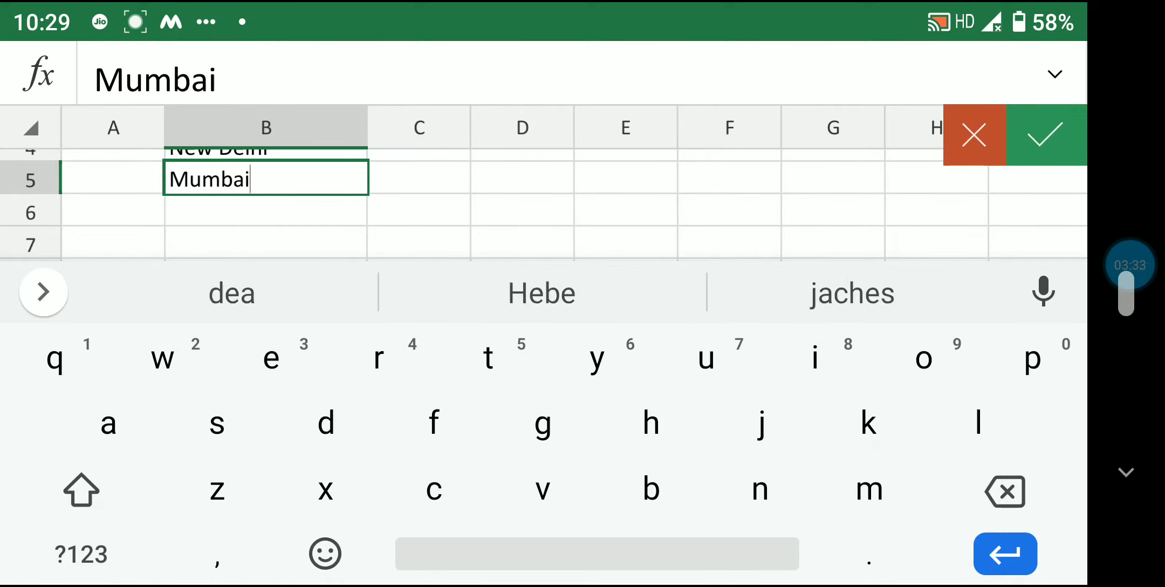
pyautogui.press('Return')
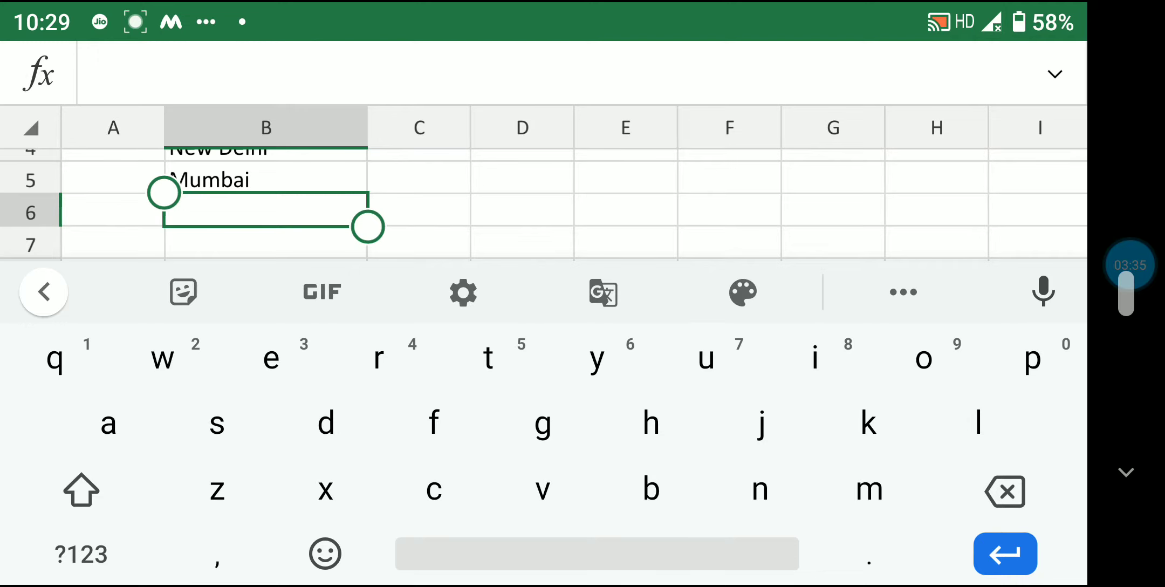
# Enter Hyderabad in B6 using the keyboard suggestion.
pyautogui.write('Hydrab')
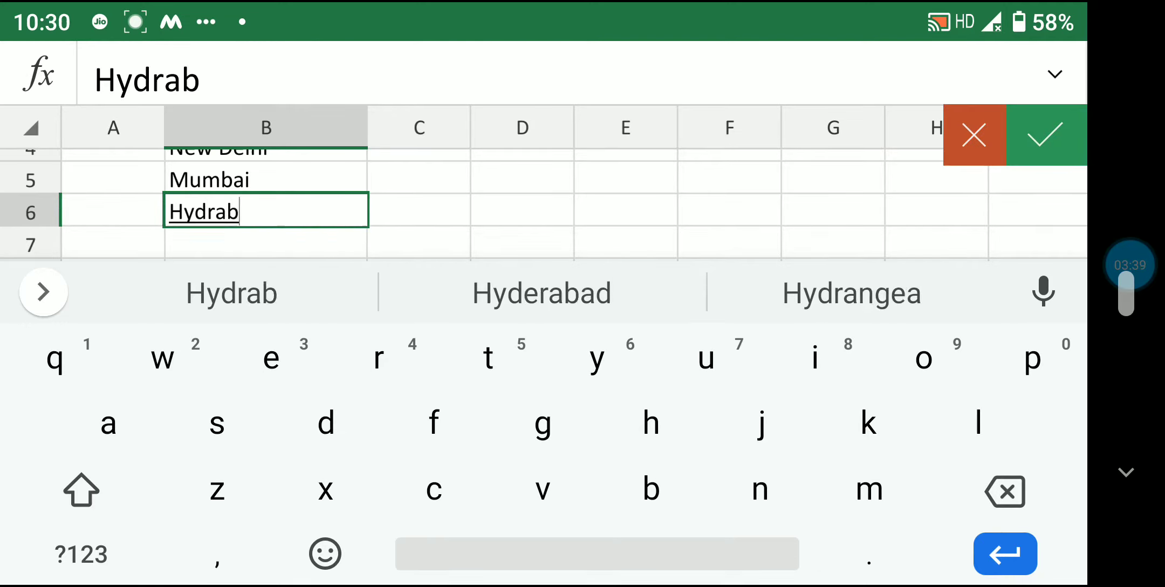
pyautogui.click(542, 293)
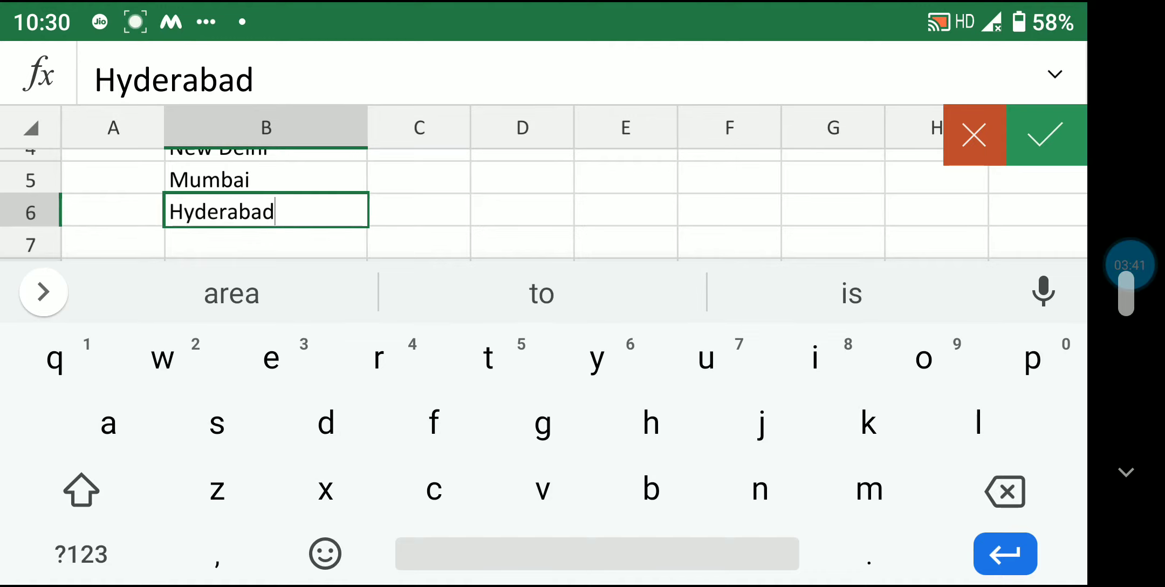
pyautogui.scroll(3, 544, 184)
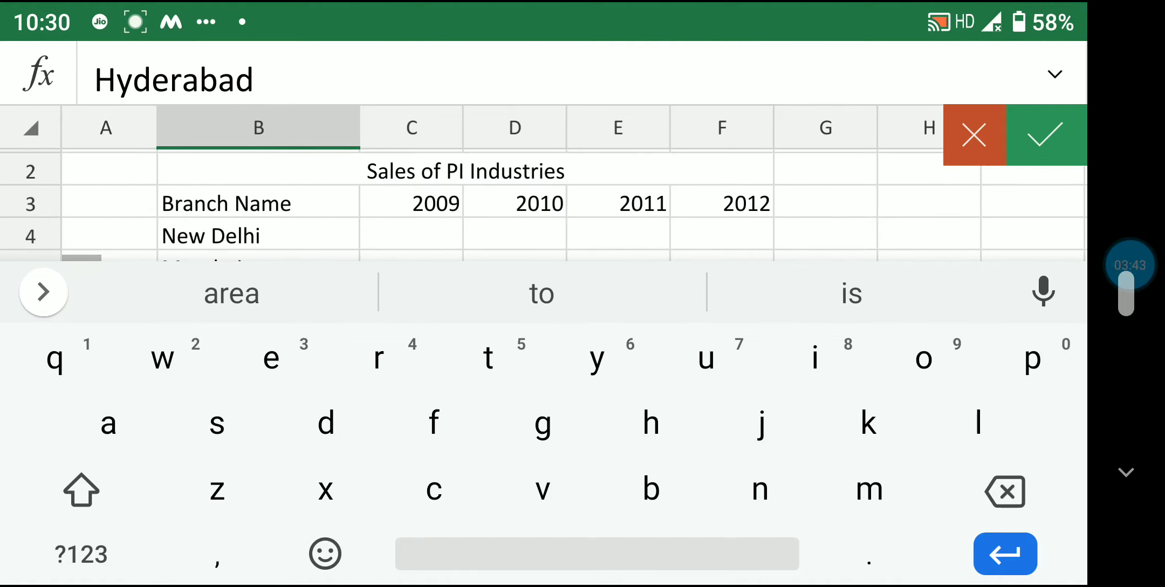
pyautogui.click(1045, 134)
# Enter New Delhi's 2009 and 2010 sales, 2309 and 2443, in C4:D4.
pyautogui.click(411, 233)
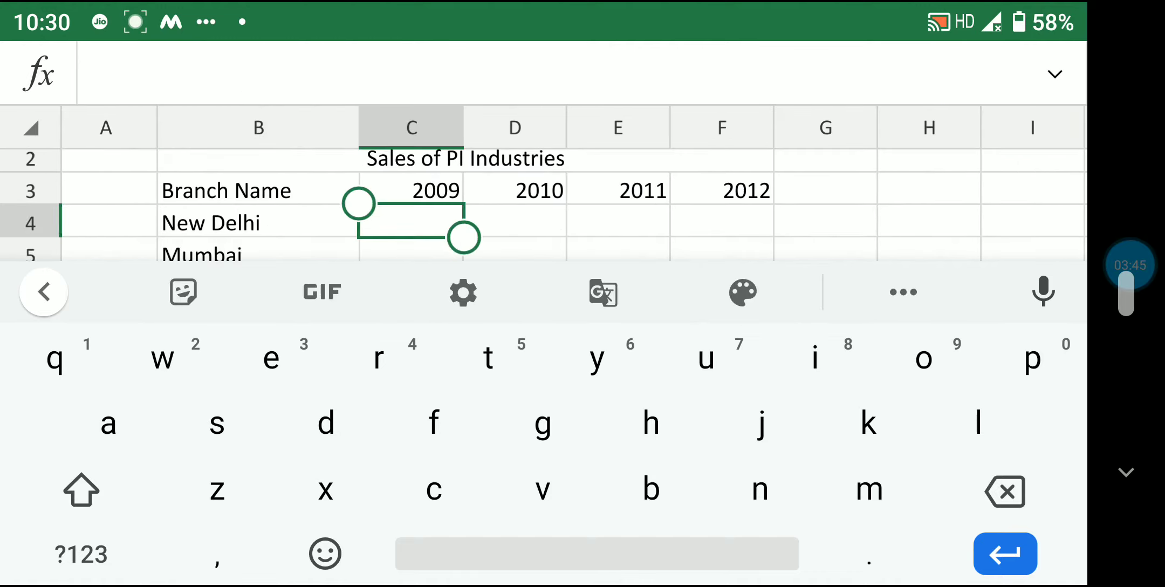
pyautogui.click(81, 555)
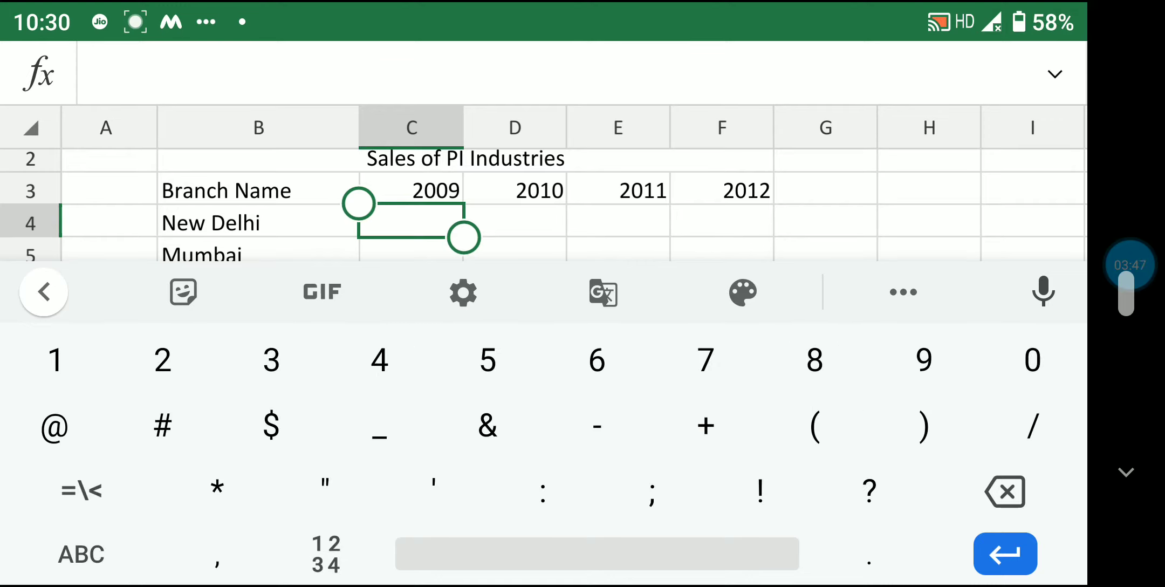
pyautogui.write('23')
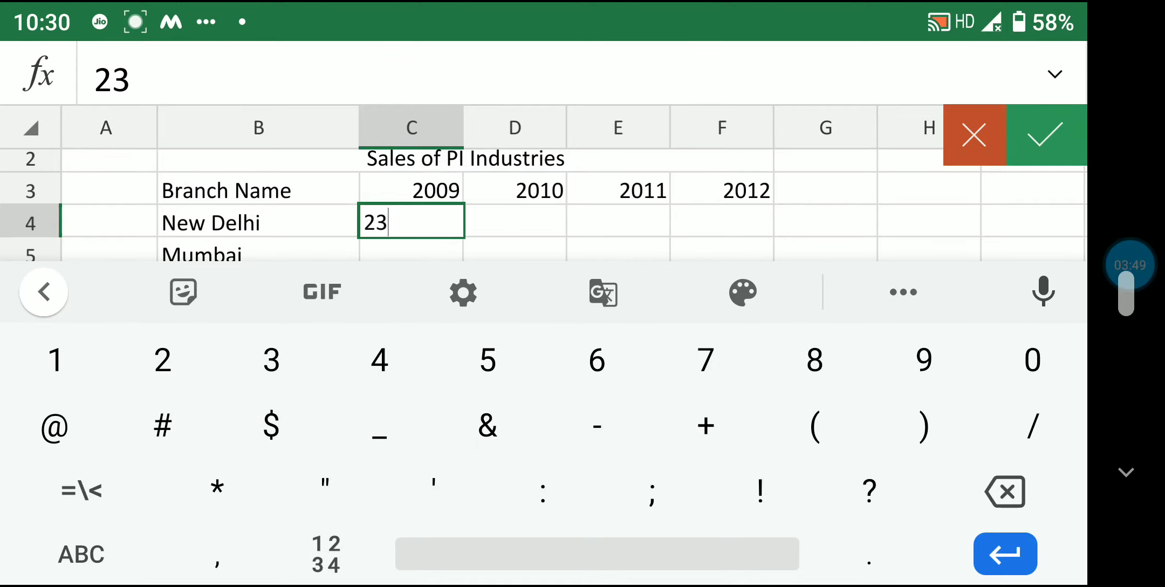
pyautogui.write('09')
pyautogui.press('Return')
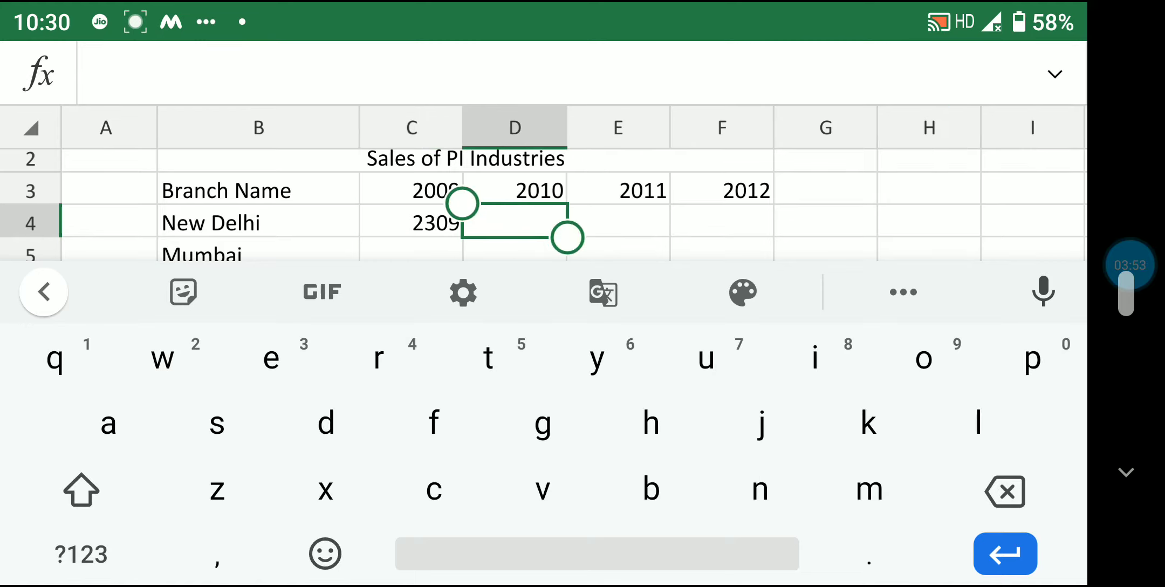
pyautogui.click(81, 554)
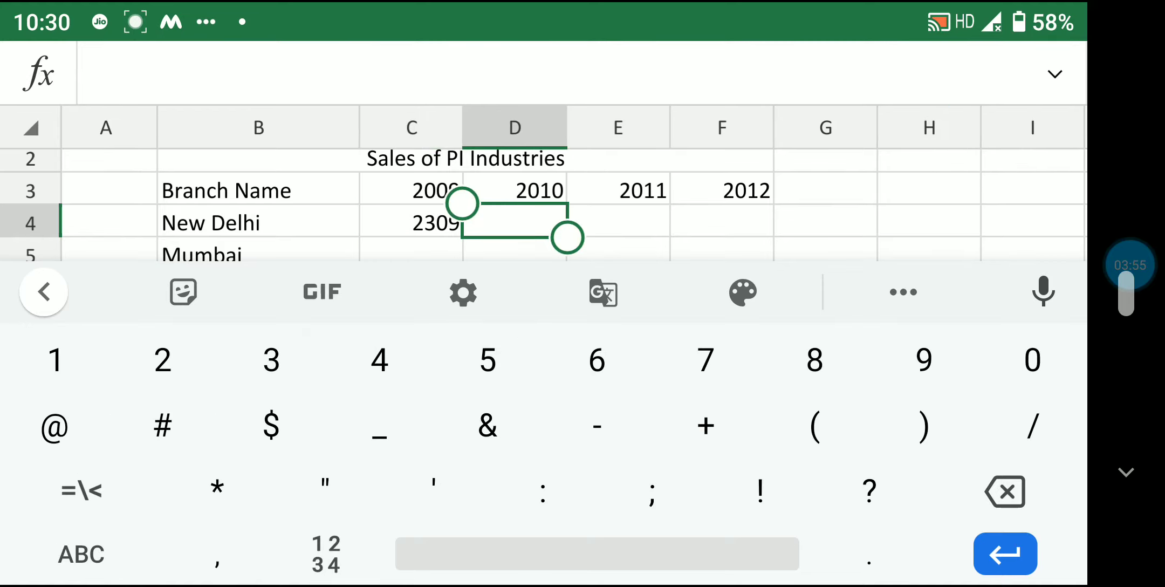
pyautogui.write('2443')
pyautogui.press('Return')
# Enter New Delhi's 2011 and 2012 sales, 2656 and 3036, in E4:F4.
pyautogui.click(81, 554)
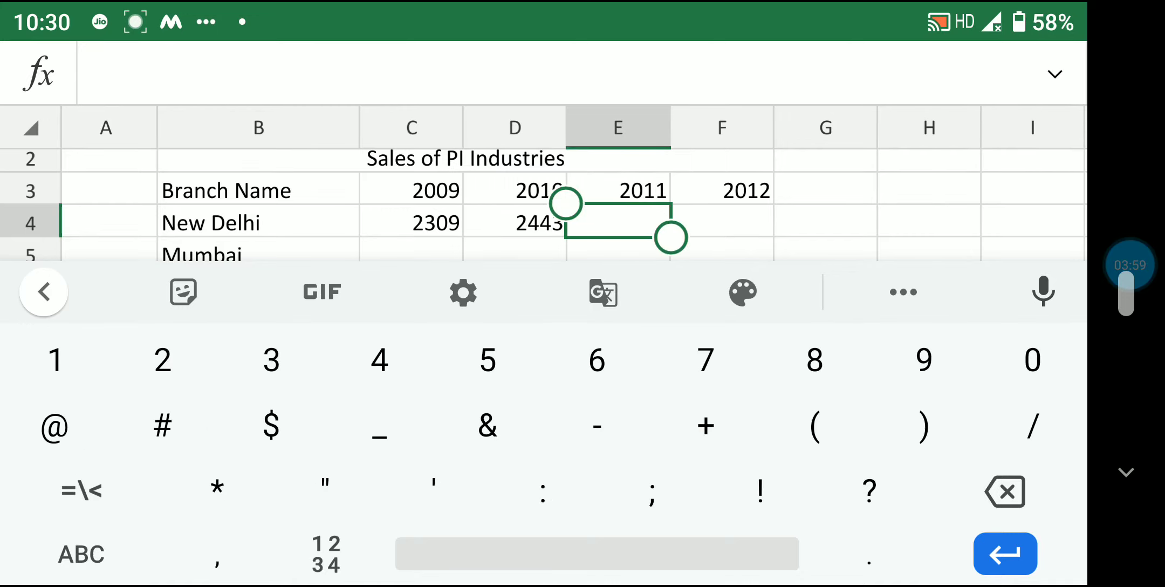
pyautogui.write('265')
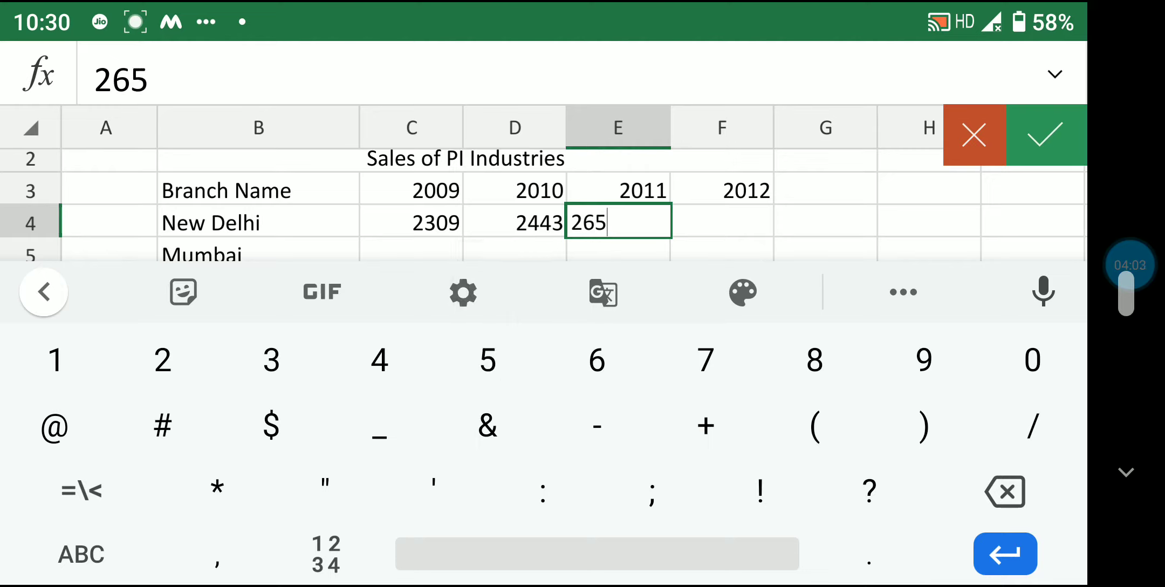
pyautogui.write('6')
pyautogui.press('Return')
pyautogui.click(80, 554)
pyautogui.write('3036')
pyautogui.click(1046, 135)
pyautogui.click(411, 251)
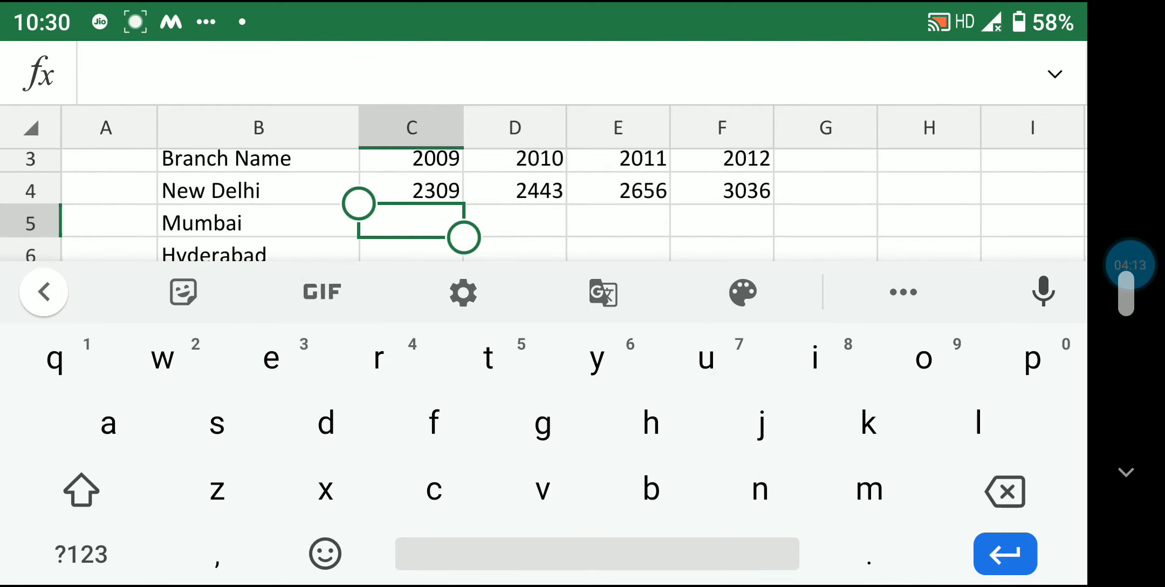
# Enter Mumbai's 2009 and 2010 sales, 3749 and 4132, in C5:D5.
pyautogui.click(81, 554)
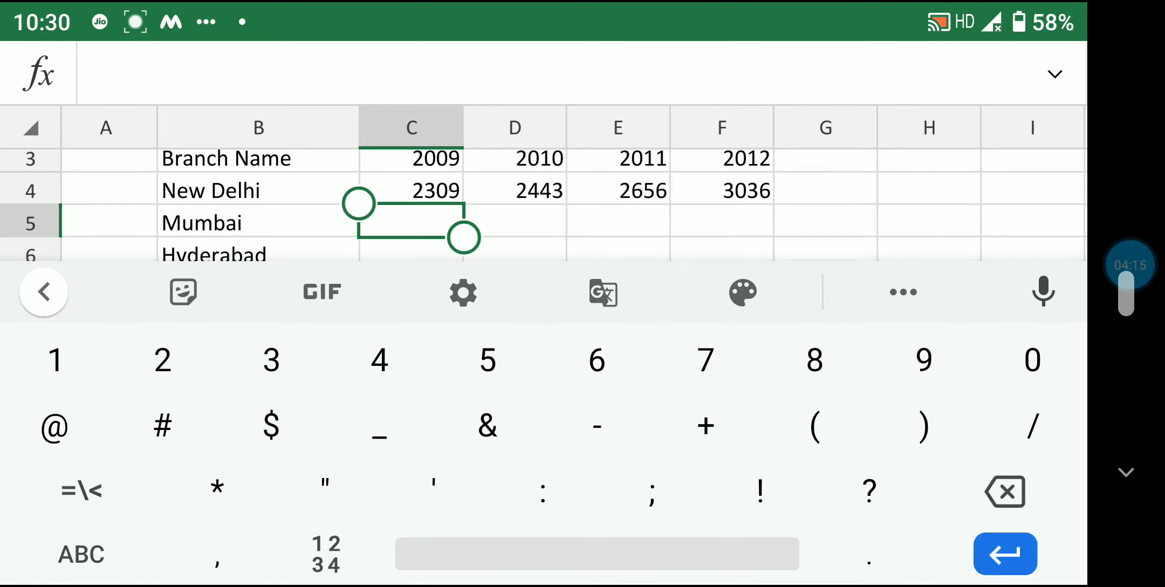
pyautogui.write('2')
pyautogui.press('BackSpace')
pyautogui.write('3749')
pyautogui.click(515, 220)
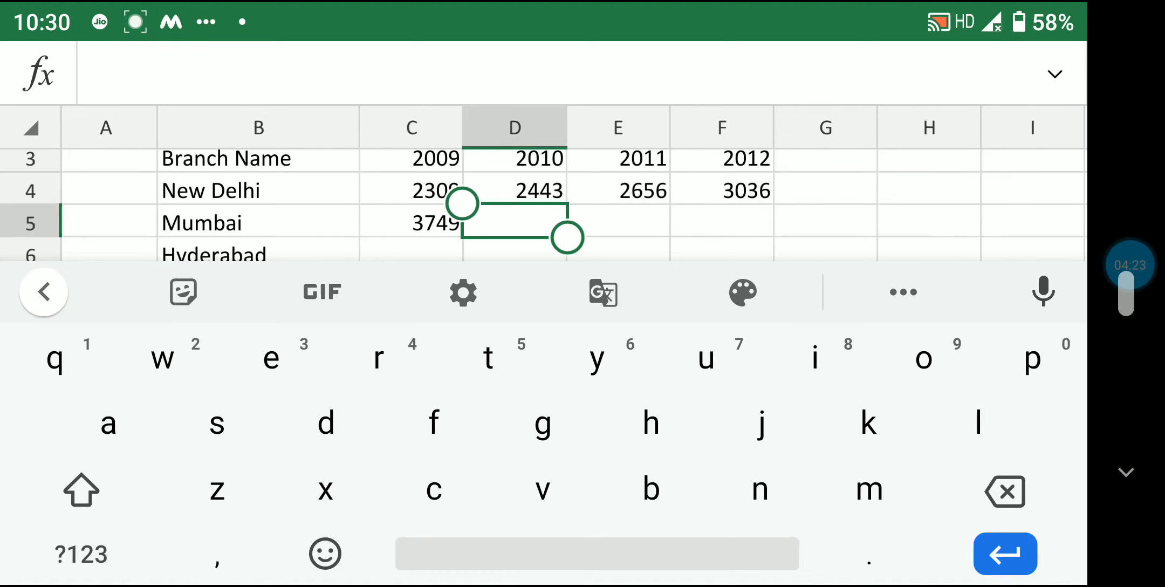
pyautogui.click(81, 554)
pyautogui.write('4132')
pyautogui.click(619, 220)
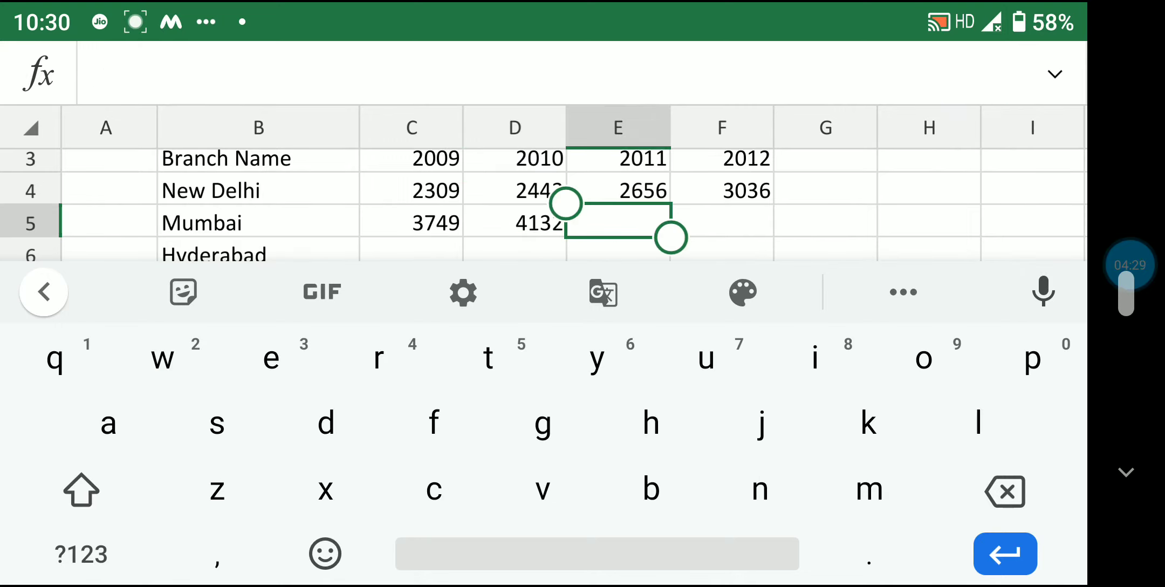
# Enter Mumbai's 2011 and 2012 sales, 3625 and 3700, in E5:F5.
pyautogui.click(81, 554)
pyautogui.write('3625')
pyautogui.click(722, 221)
pyautogui.click(80, 554)
pyautogui.write('3')
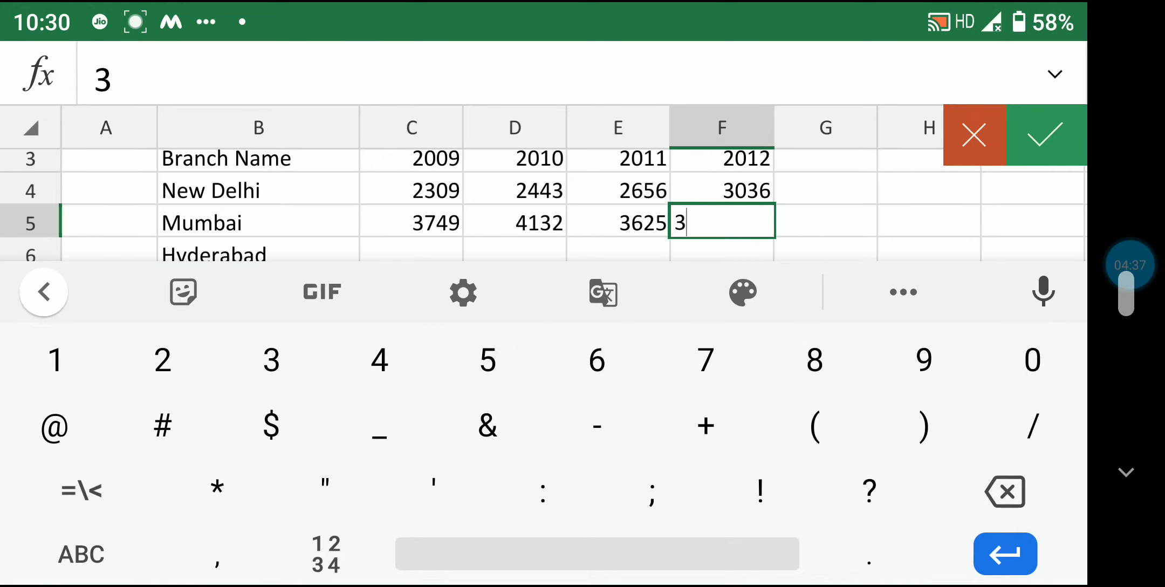
pyautogui.write('700')
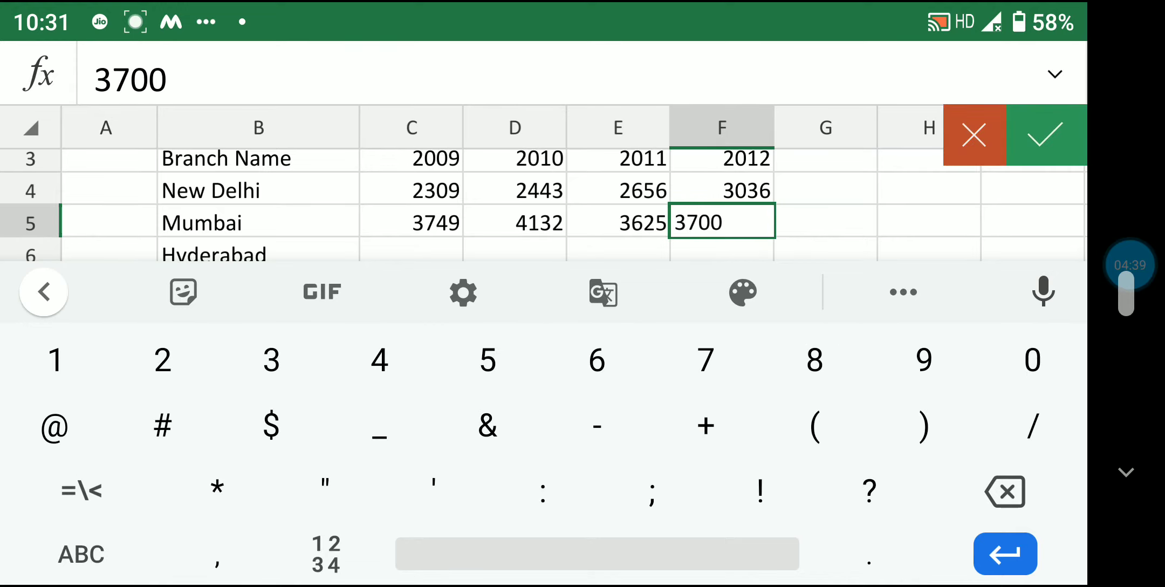
pyautogui.scroll(-2, 539, 205)
pyautogui.click(1045, 135)
pyautogui.click(419, 178)
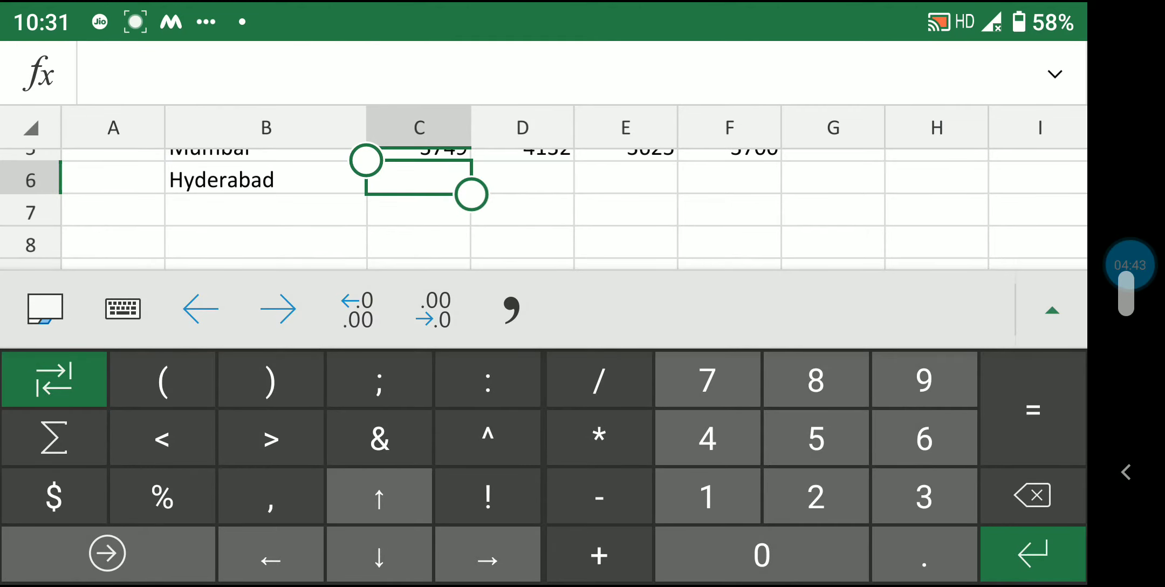
# Enter Hyderabad's sales 3758, 3414, 4296 and 4682 into C6:F6.
pyautogui.write('3758')
pyautogui.click(522, 153)
pyautogui.click(522, 197)
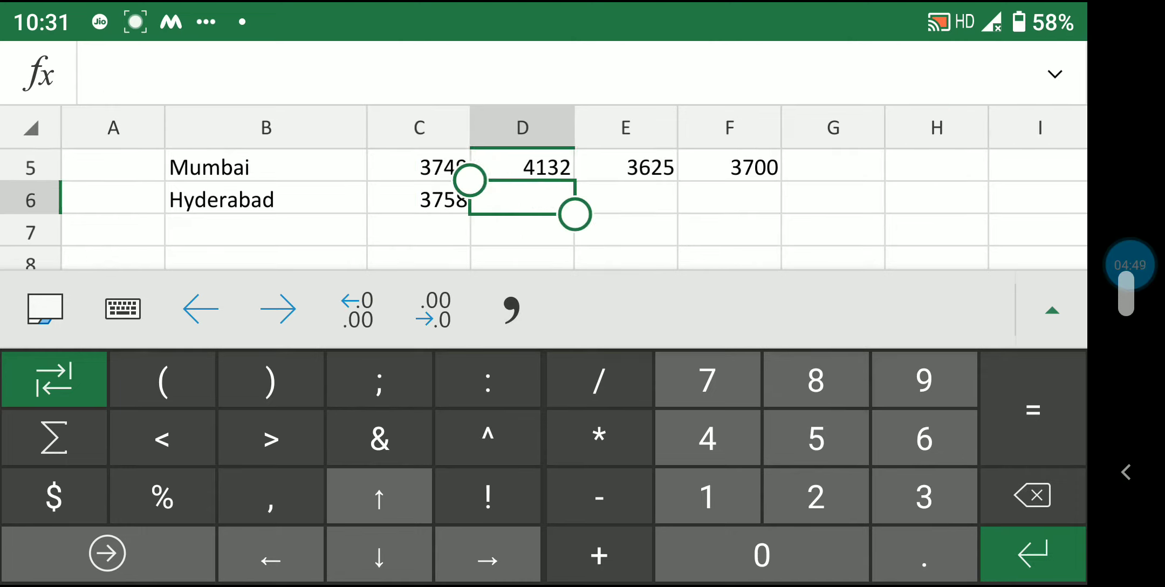
pyautogui.write('3414')
pyautogui.press('Tab')
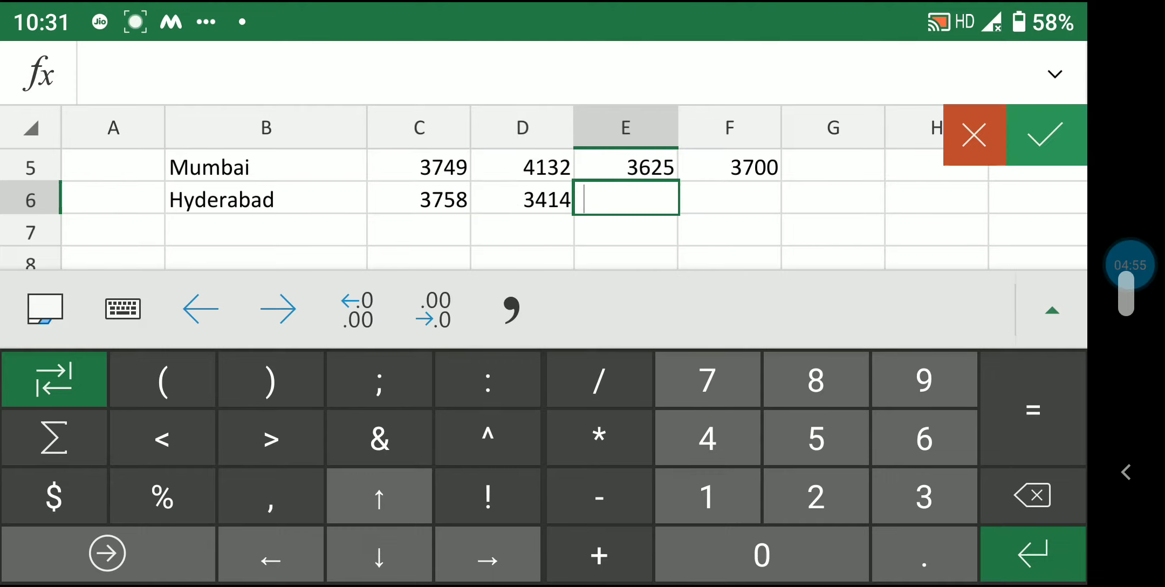
pyautogui.write('4296')
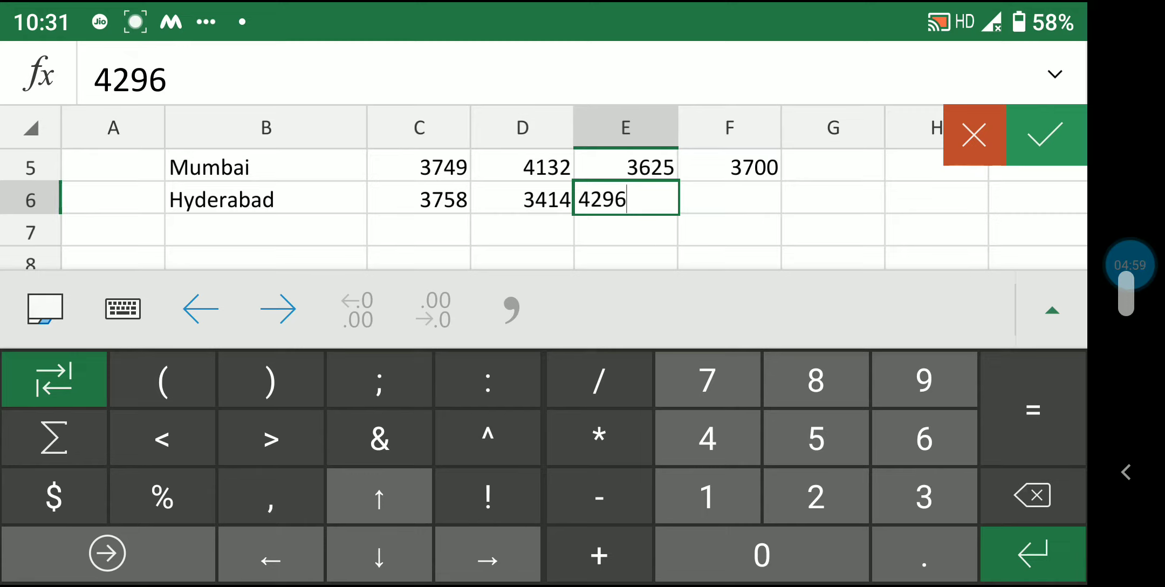
pyautogui.click(729, 167)
pyautogui.click(729, 198)
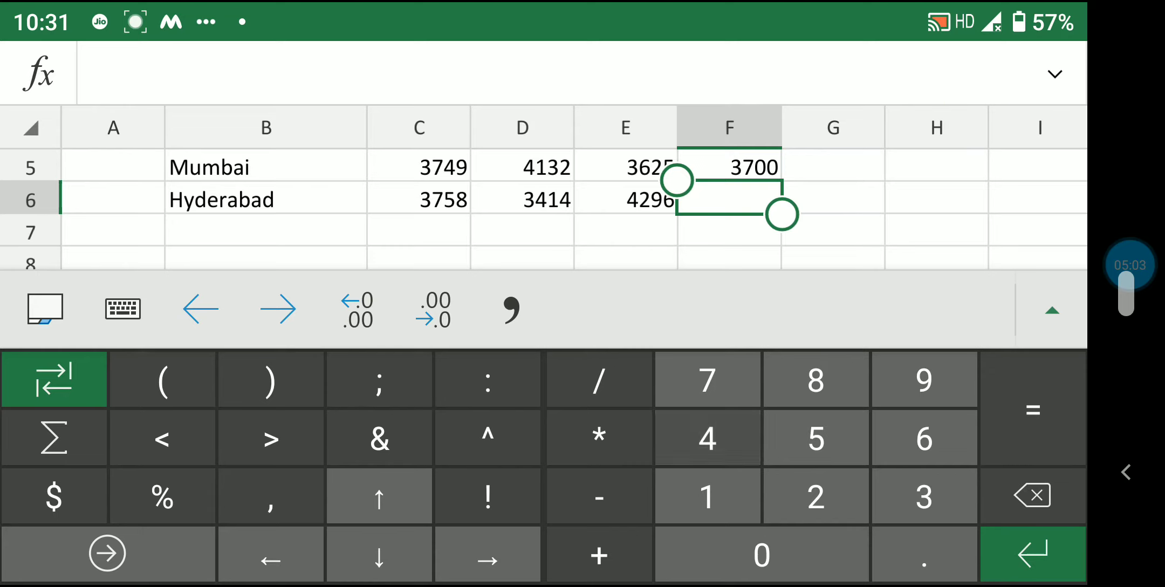
pyautogui.write('4682')
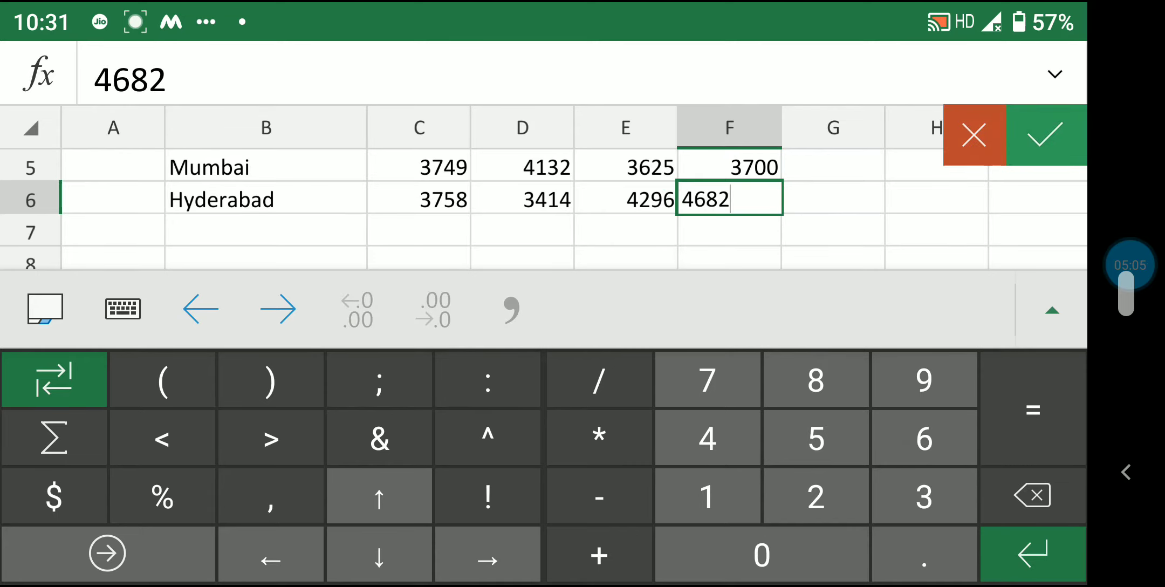
pyautogui.click(1046, 135)
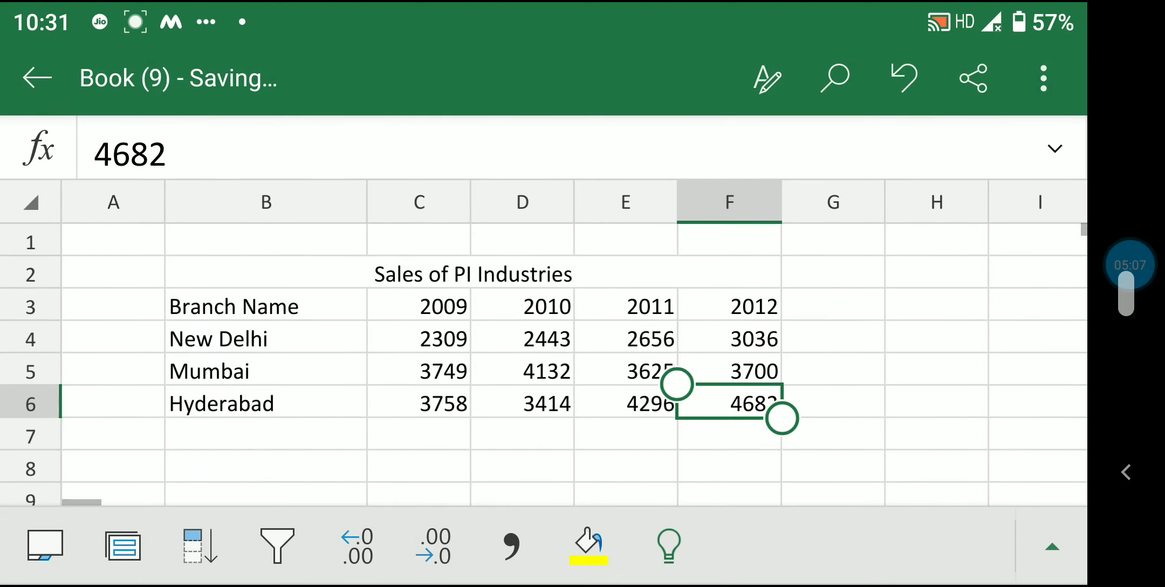
# Apply All Borders to the whole table B2:F6.
pyautogui.click(473, 272)
pyautogui.moveTo(782, 289); pyautogui.dragTo(782, 418)
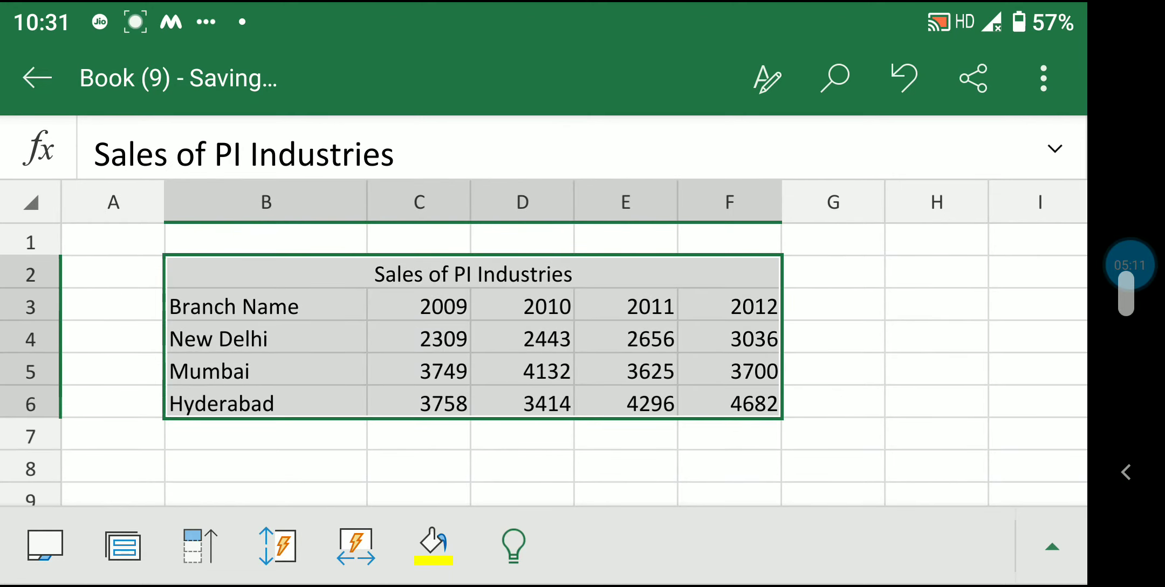
pyautogui.click(1052, 547)
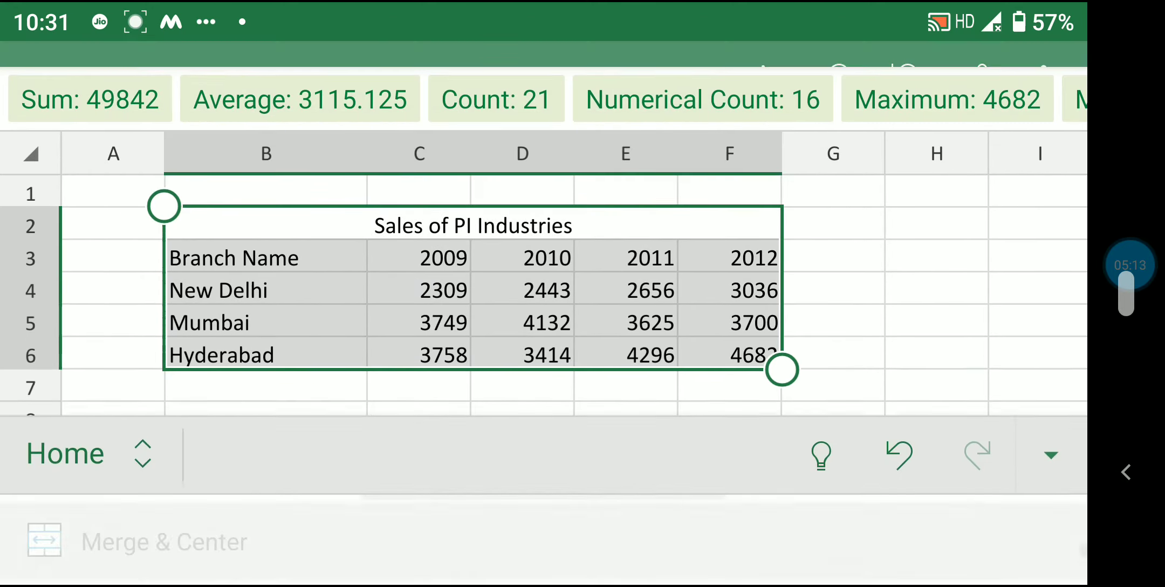
pyautogui.scroll(-3, 544, 515)
pyautogui.scroll(5, 544, 516)
pyautogui.scroll(3, 544, 515)
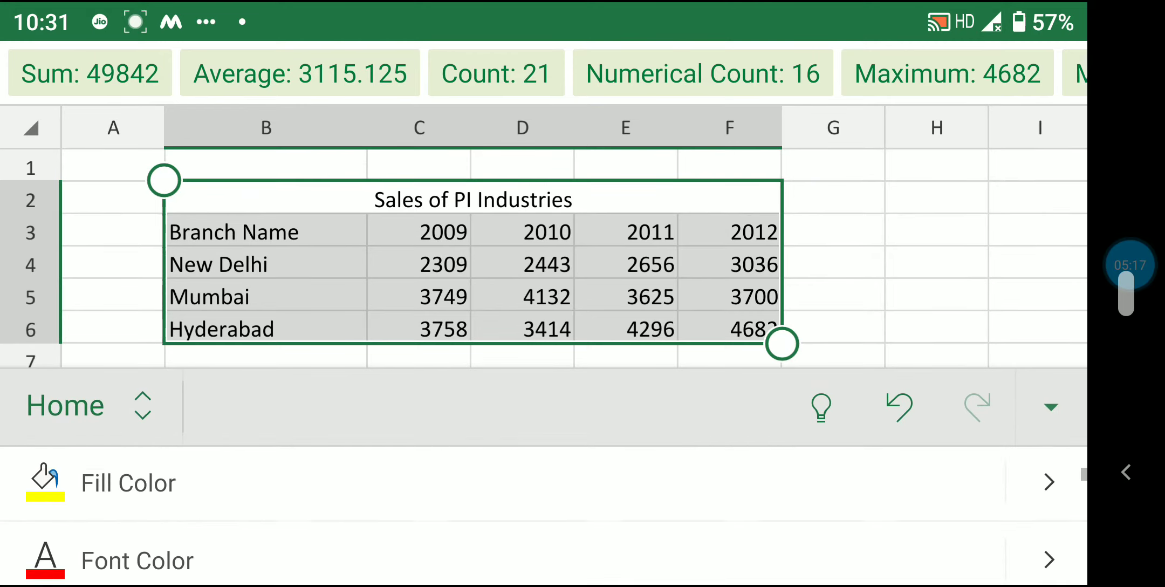
pyautogui.click(123, 522)
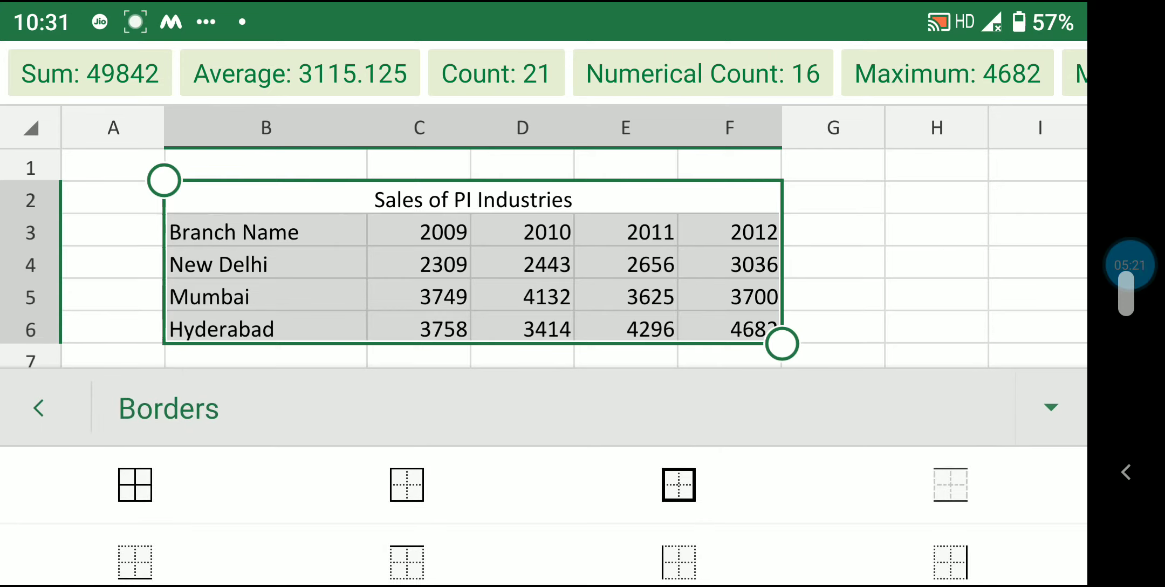
pyautogui.click(135, 485)
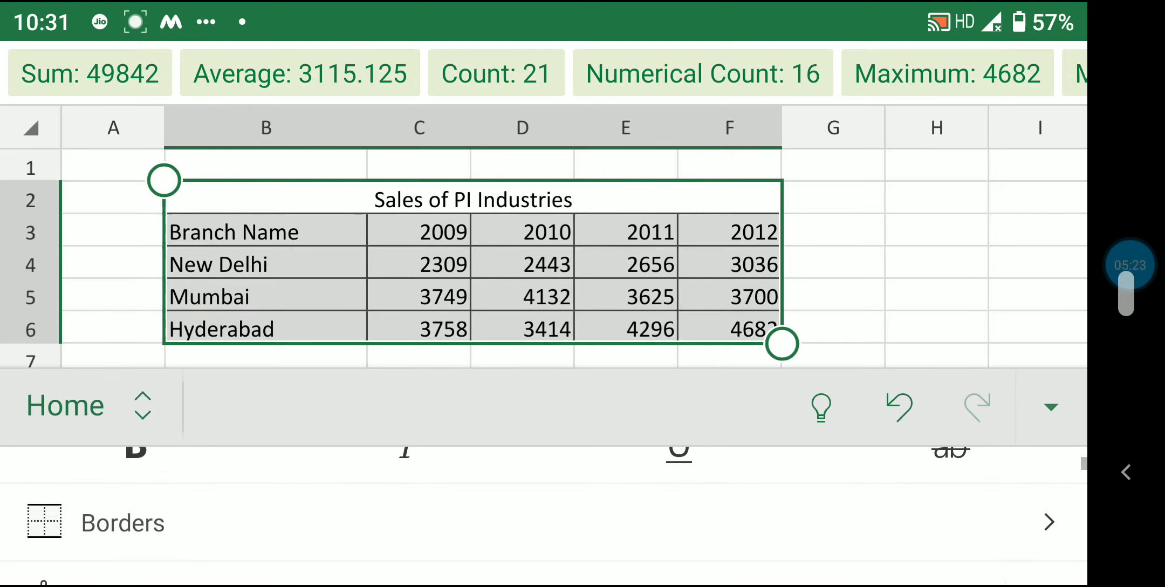
# Make the table text bold and deselect it to check the formatting.
pyautogui.scroll(2, 539, 512)
pyautogui.click(135, 561)
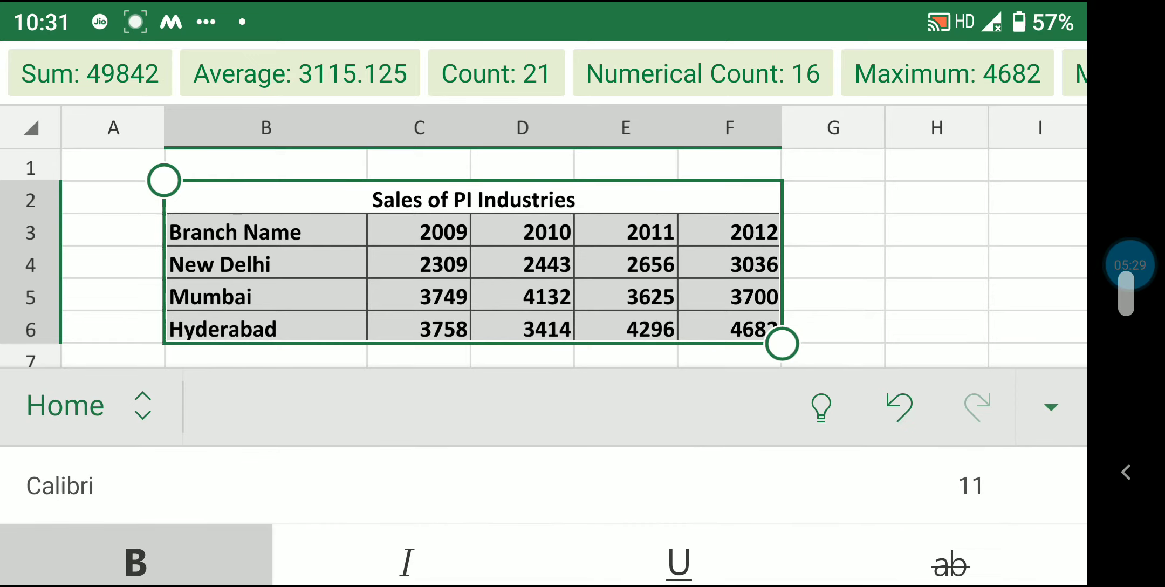
pyautogui.click(937, 232)
pyautogui.click(833, 264)
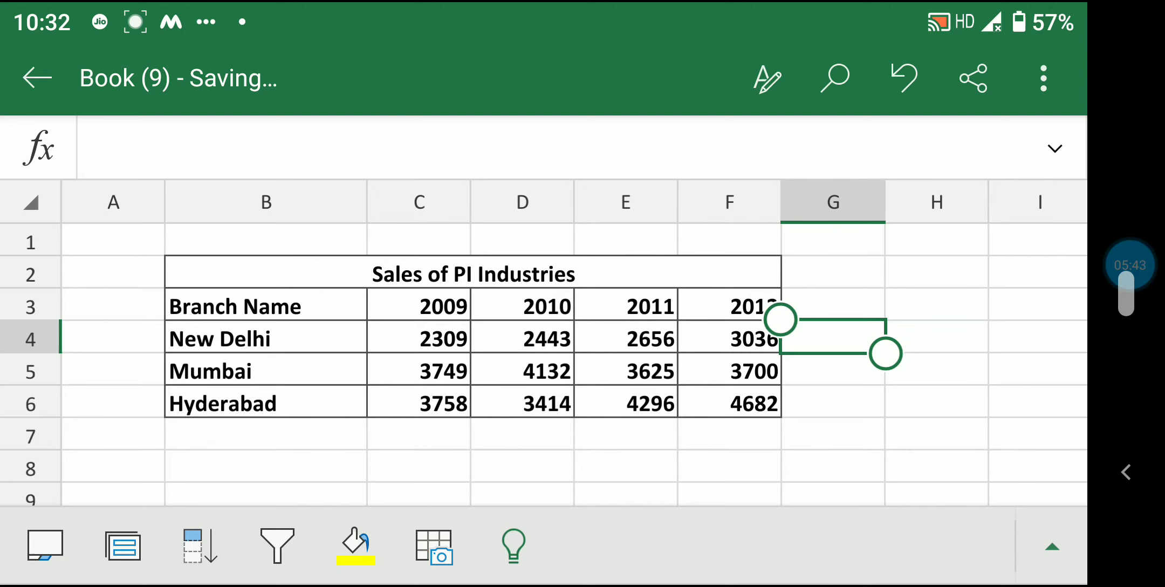
pyautogui.click(474, 274)
# Select the sales table B2:F6 and switch the ribbon to Insert.
pyautogui.moveTo(780, 287); pyautogui.dragTo(783, 418)
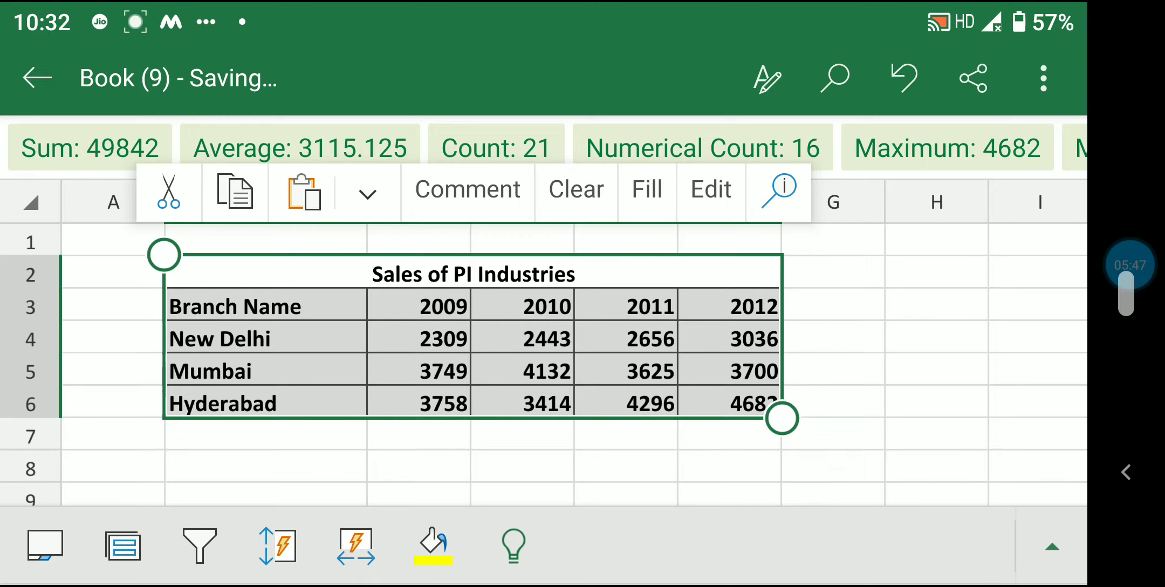
pyautogui.click(1052, 547)
pyautogui.click(142, 406)
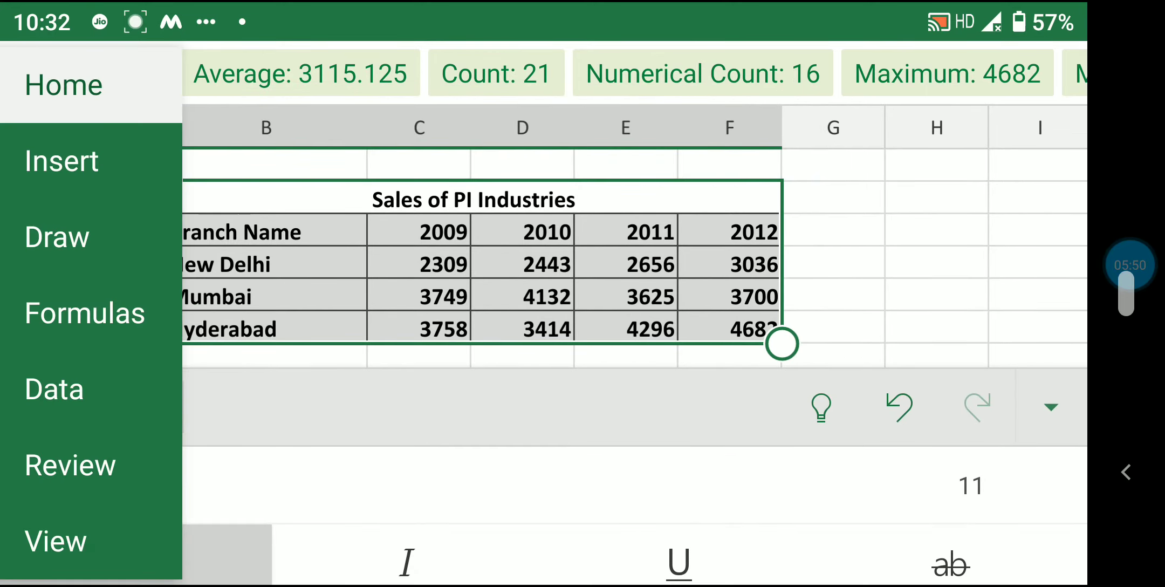
pyautogui.click(60, 159)
pyautogui.scroll(-5, 539, 515)
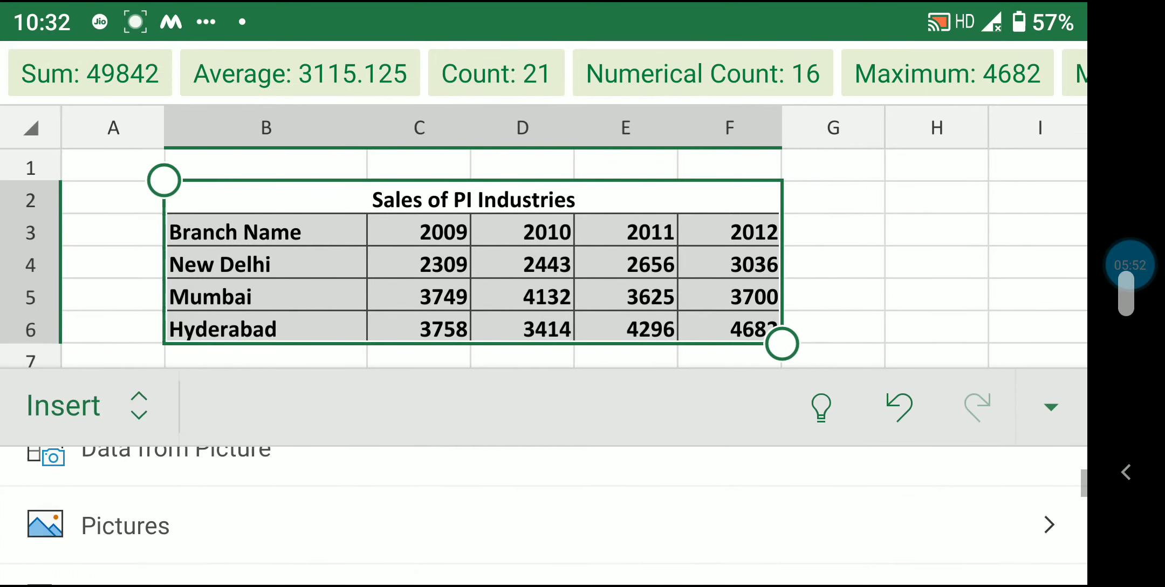
pyautogui.scroll(-3, 540, 516)
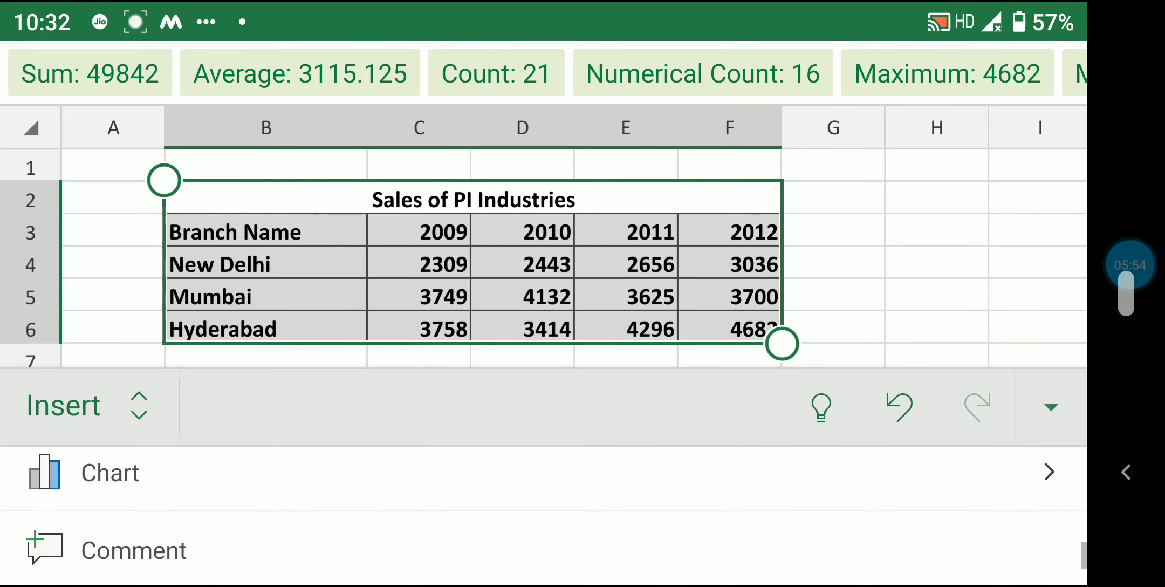
pyautogui.scroll(2, 539, 515)
# Insert the first basic line chart from Chart > Line.
pyautogui.click(111, 539)
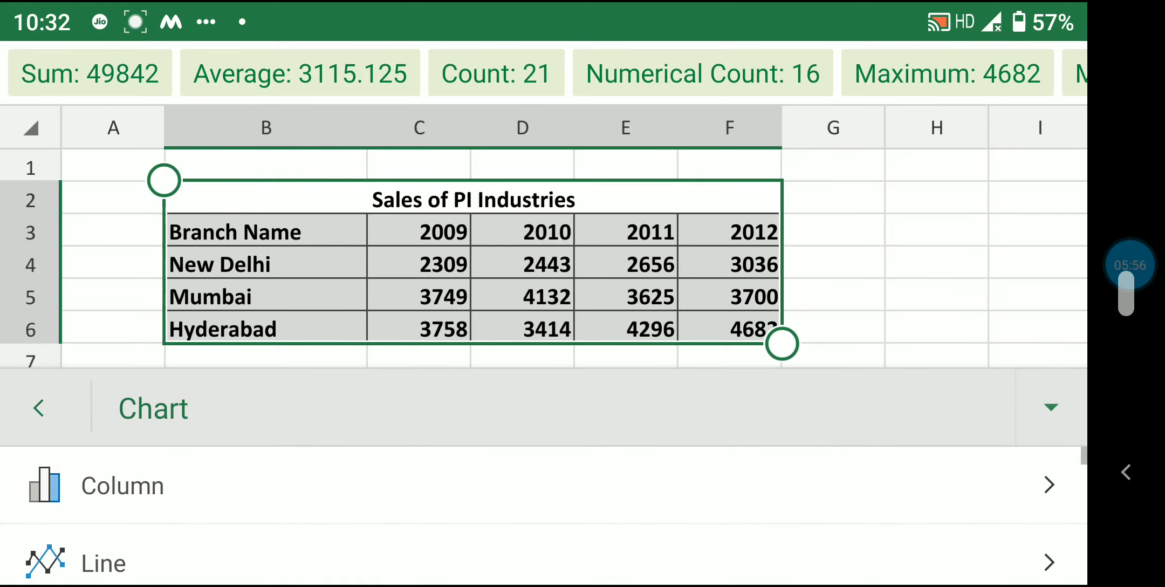
pyautogui.scroll(-1, 540, 515)
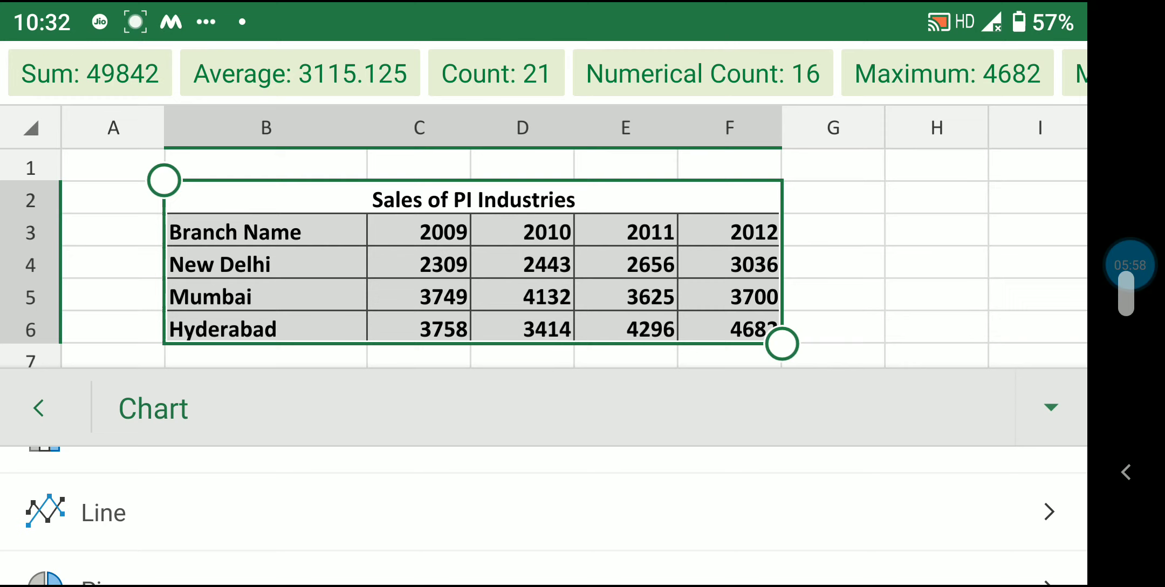
pyautogui.click(102, 515)
pyautogui.scroll(-2, 539, 516)
pyautogui.scroll(1, 539, 515)
pyautogui.scroll(-1, 540, 515)
pyautogui.scroll(-5, 539, 515)
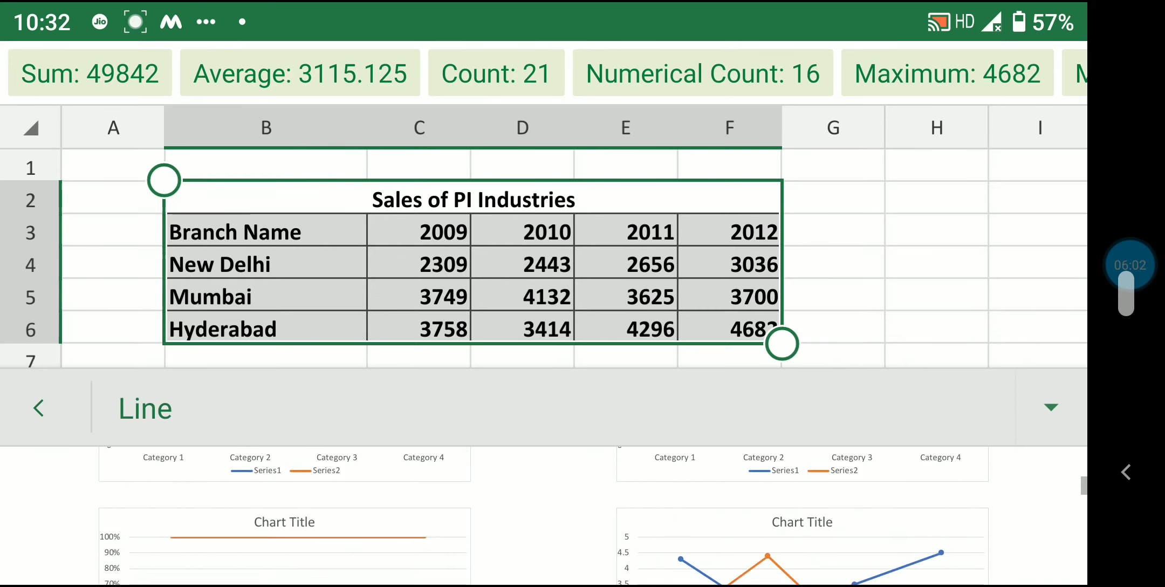
pyautogui.scroll(-3, 539, 515)
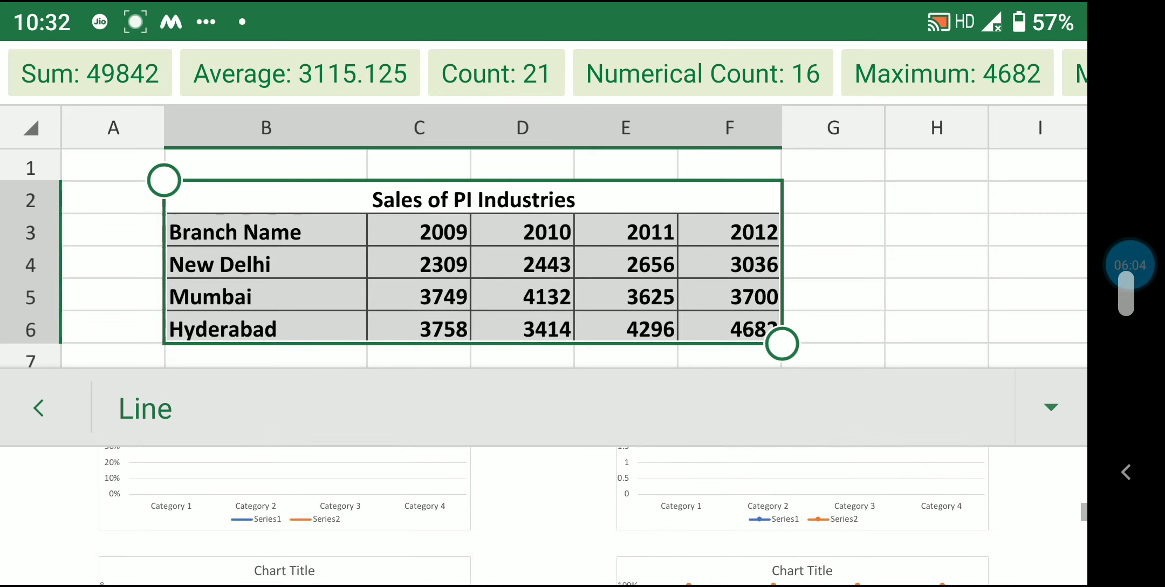
pyautogui.scroll(-2, 539, 515)
pyautogui.scroll(-2, 539, 515)
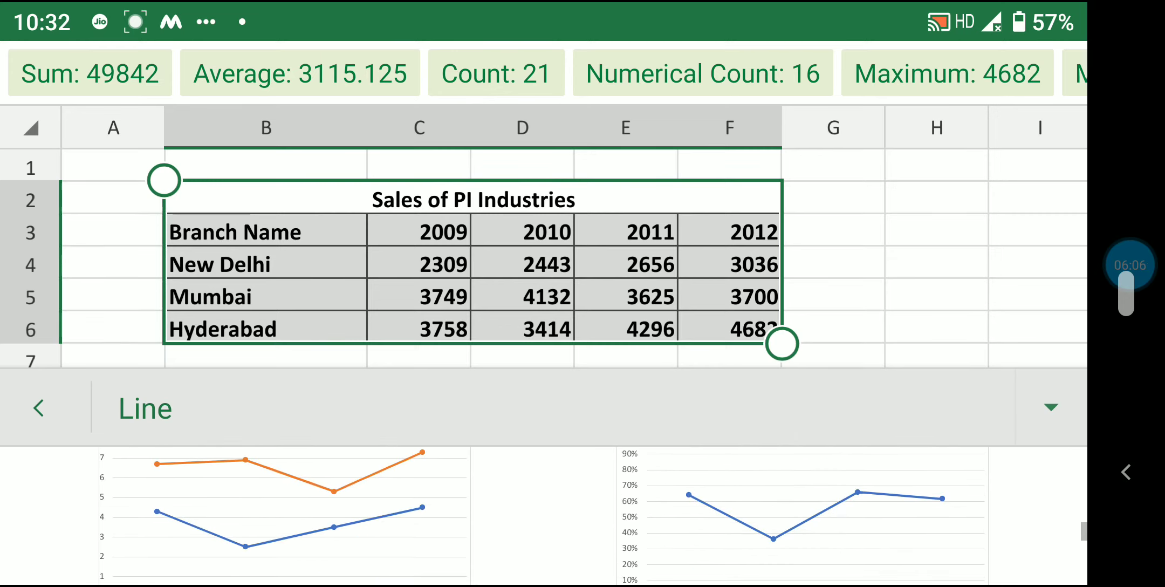
pyautogui.scroll(-2, 539, 515)
pyautogui.scroll(-2, 539, 515)
pyautogui.scroll(-2, 539, 515)
pyautogui.scroll(-2, 539, 515)
pyautogui.scroll(2, 539, 515)
pyautogui.scroll(2, 539, 515)
pyautogui.scroll(2, 540, 515)
pyautogui.click(285, 513)
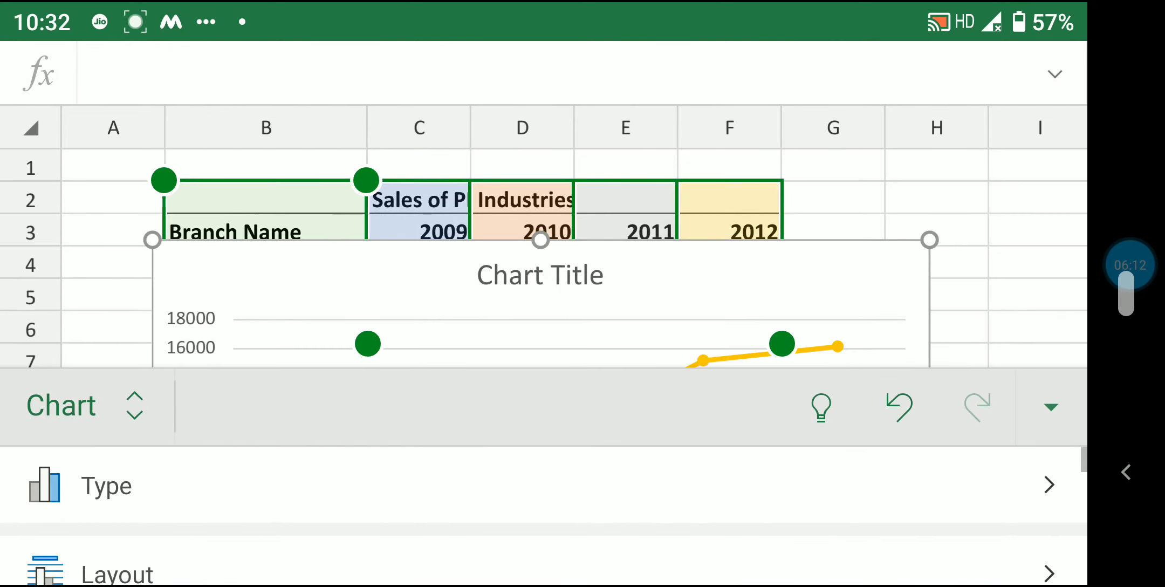
# Deselect the chart, hide the ribbon, and bring the four-series line chart into view.
pyautogui.click(1036, 262)
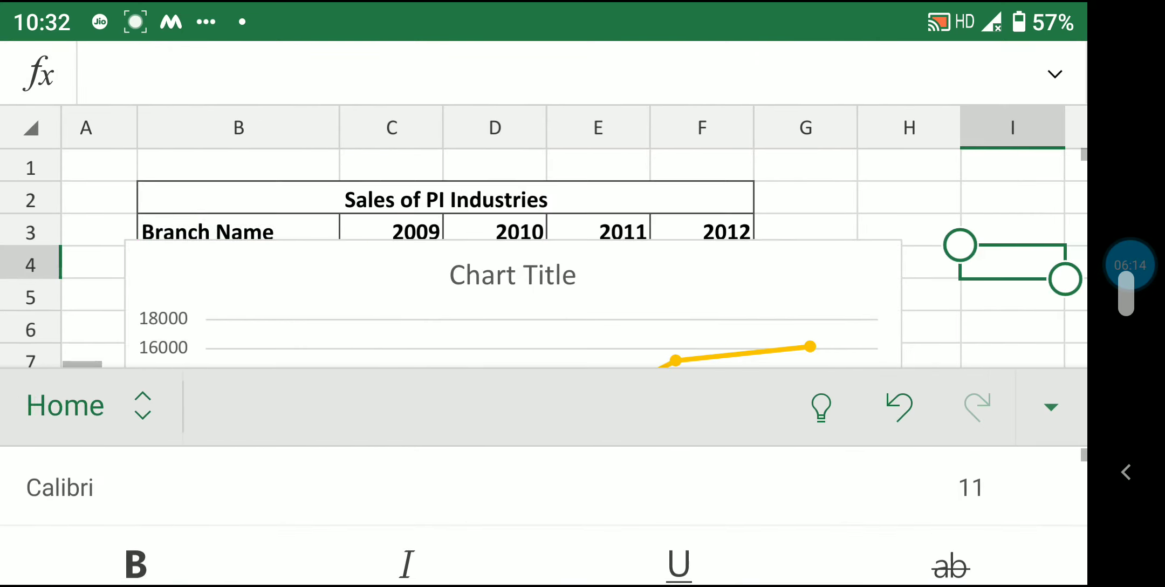
pyautogui.click(1051, 407)
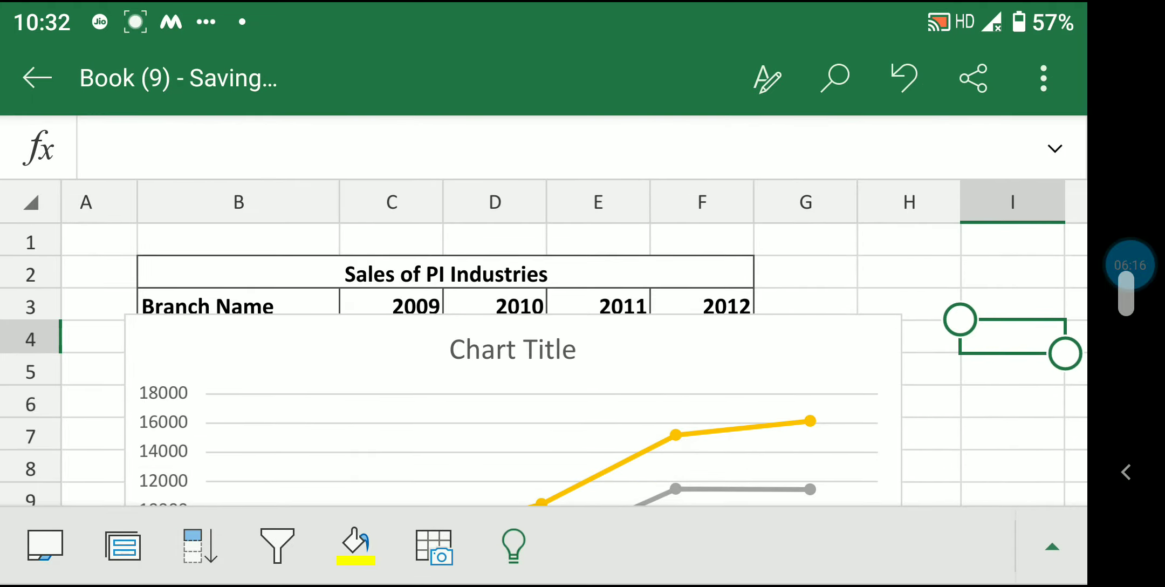
pyautogui.scroll(-5, 539, 346)
pyautogui.scroll(-1, 540, 324)
pyautogui.scroll(-2, 540, 324)
pyautogui.scroll(5, 540, 324)
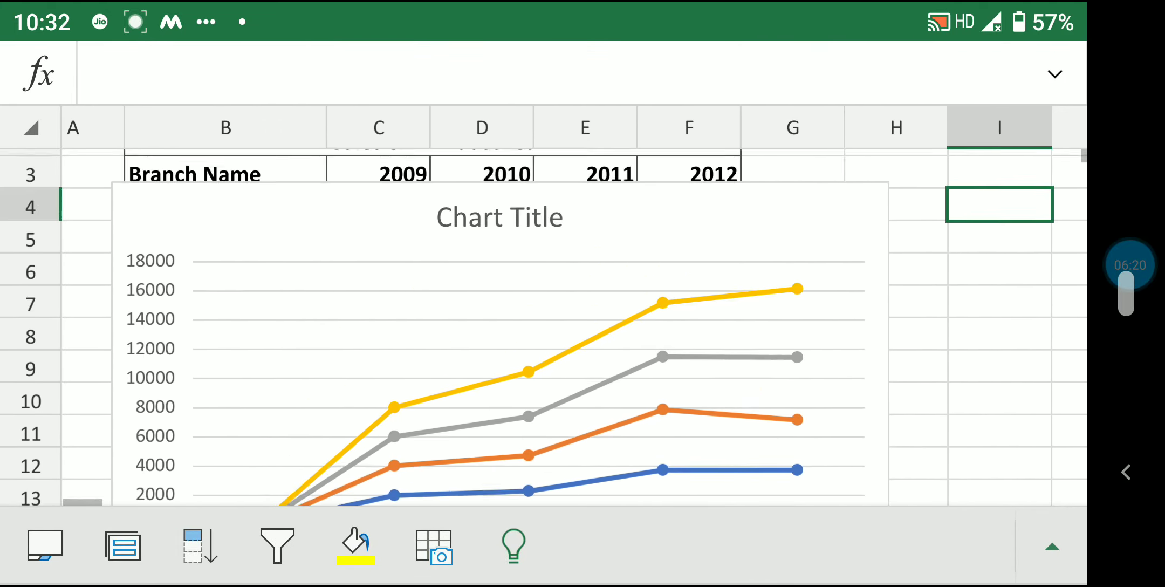
# Enlarge the line chart by dragging its corner up and to the right.
pyautogui.scroll(4, 540, 351)
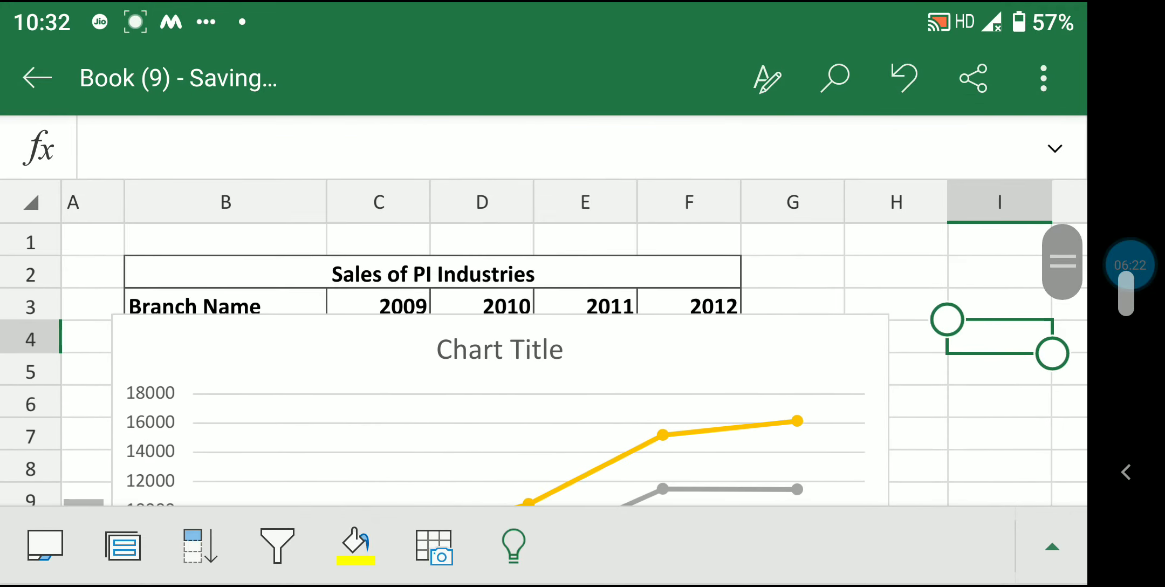
pyautogui.click(501, 410)
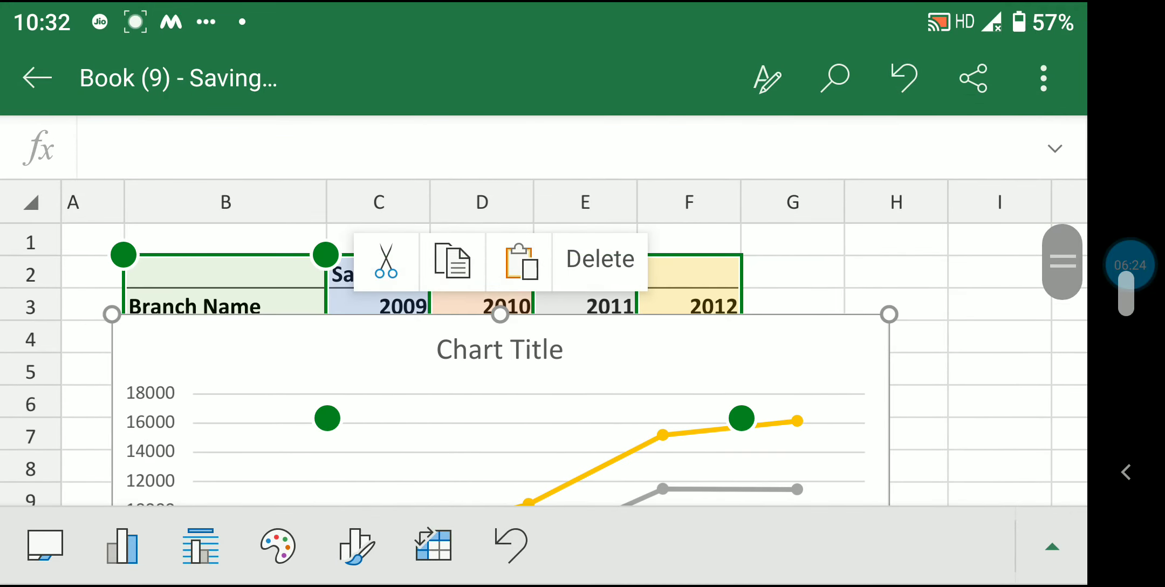
pyautogui.click(500, 350)
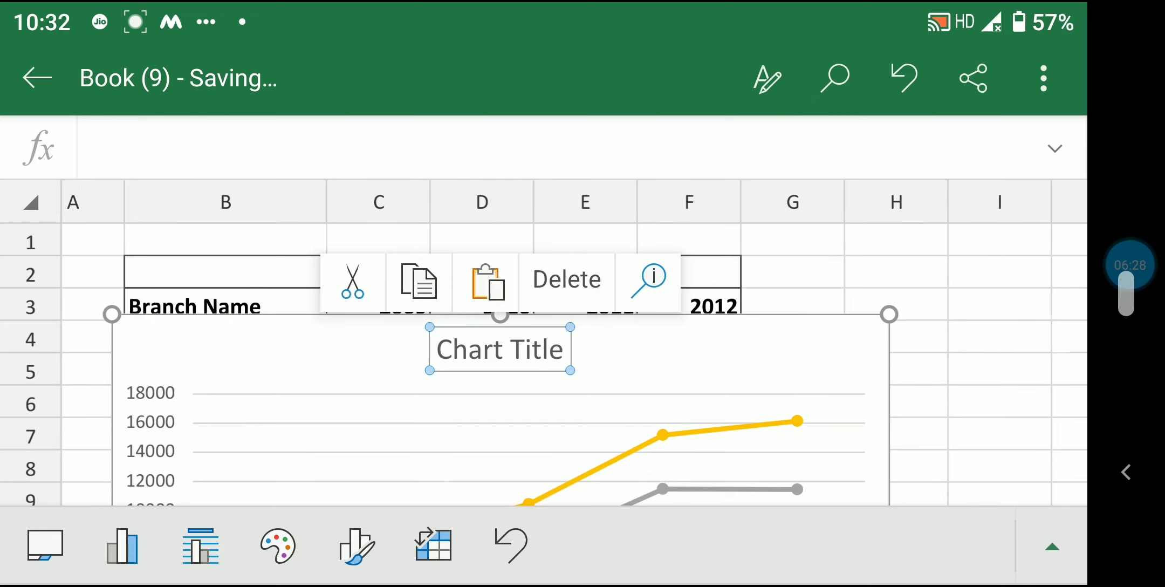
pyautogui.click(431, 272)
pyautogui.click(500, 349)
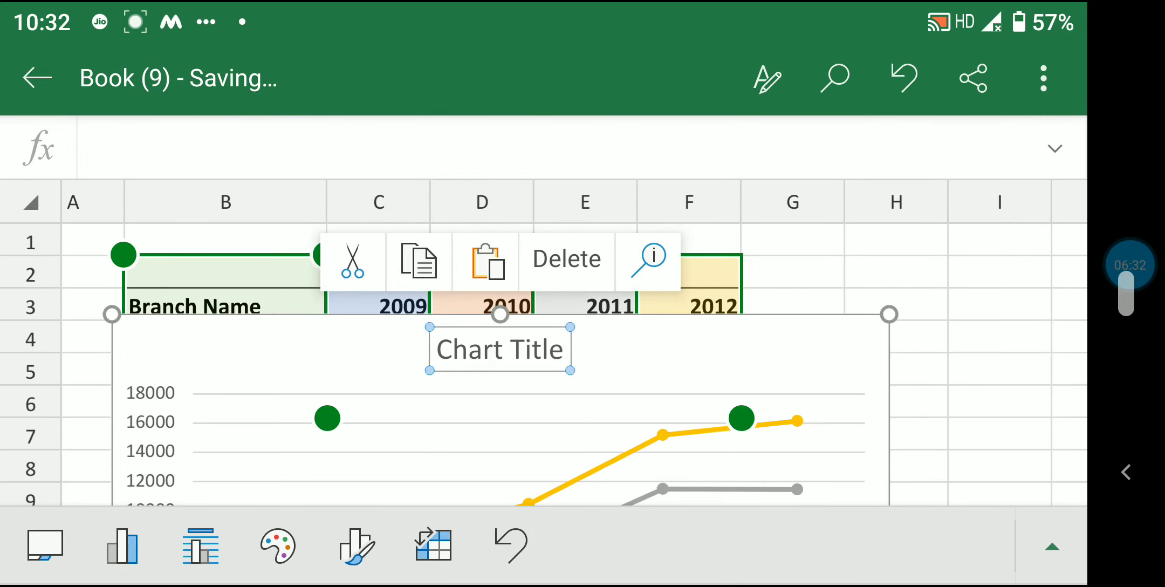
pyautogui.moveTo(889, 314); pyautogui.dragTo(915, 249)
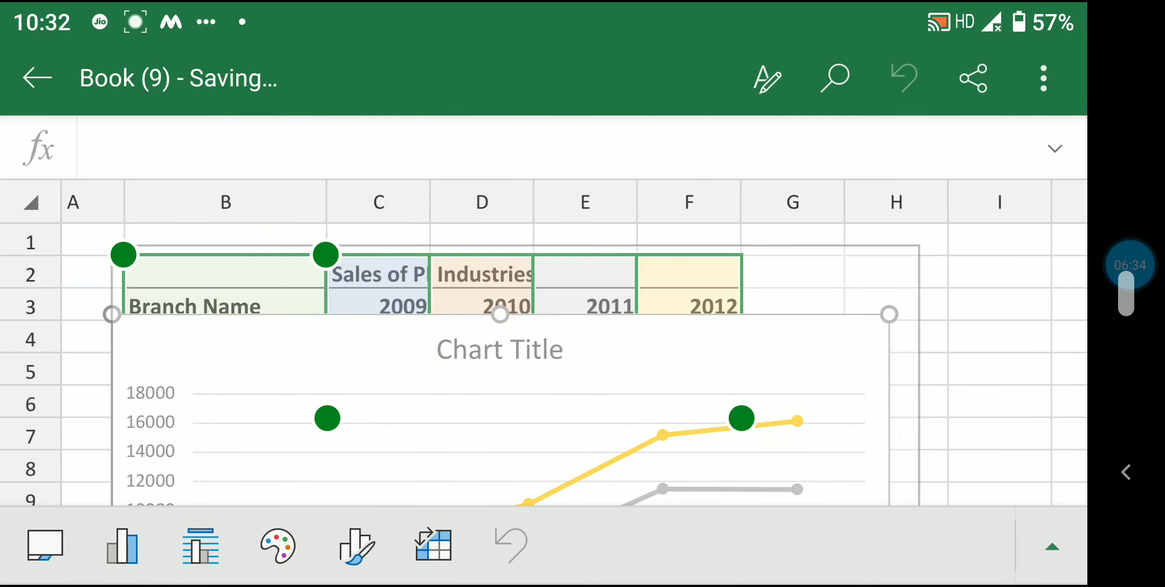
pyautogui.click(431, 273)
# Limit the chart's data range to the New Delhi, Mumbai and Hyderabad rows.
pyautogui.scroll(-5, 540, 364)
pyautogui.scroll(3, 540, 361)
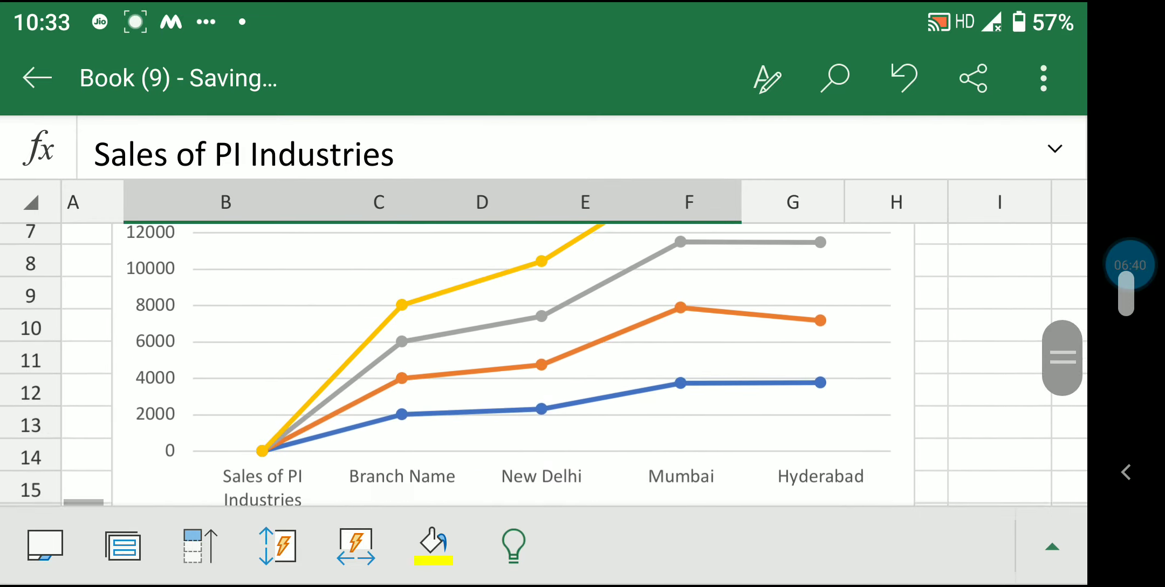
pyautogui.scroll(-1, 540, 323)
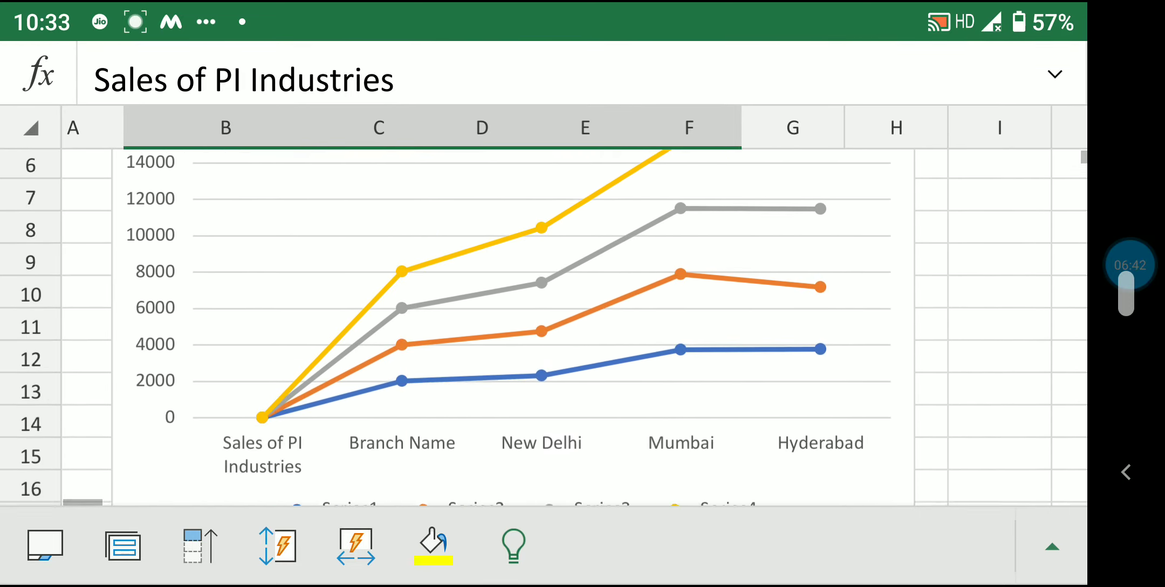
pyautogui.scroll(1, 540, 324)
pyautogui.scroll(5, 540, 324)
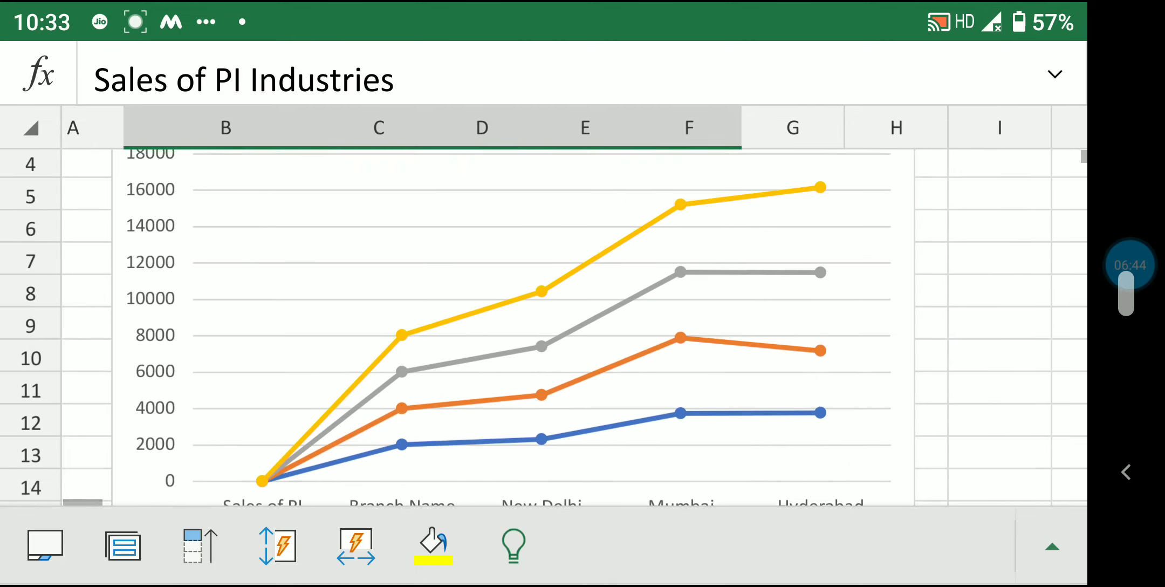
pyautogui.scroll(3, 540, 367)
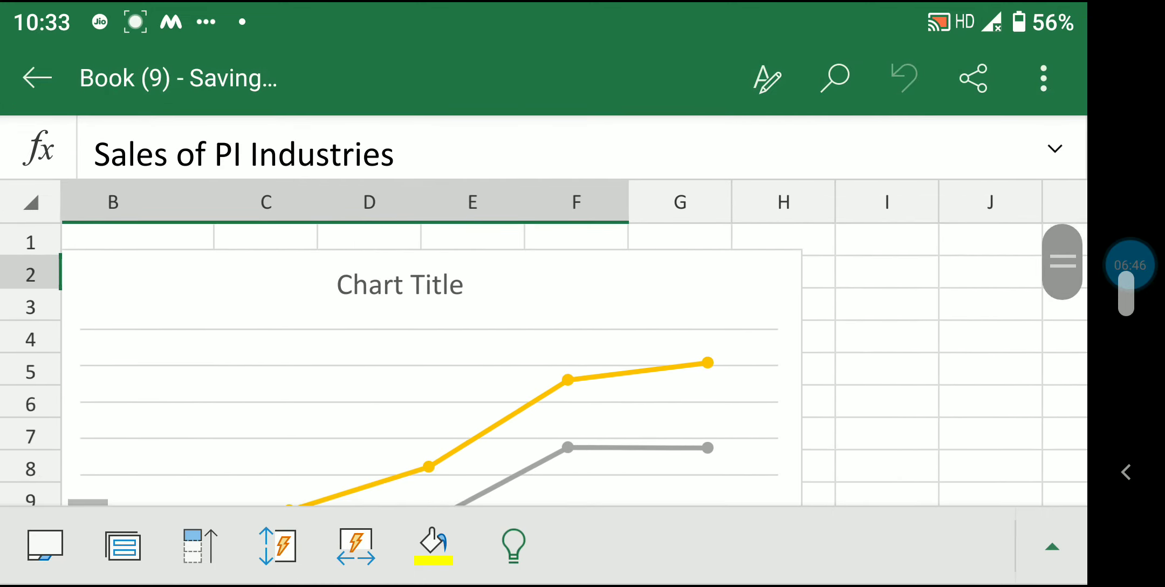
pyautogui.scroll(-3, 539, 345)
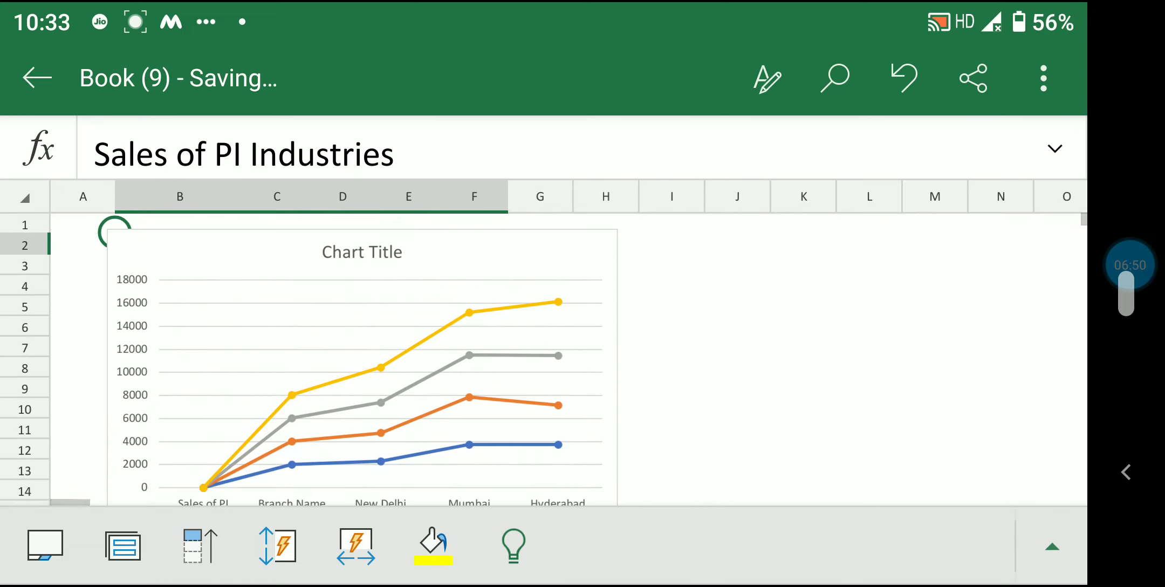
pyautogui.click(114, 232)
pyautogui.moveTo(115, 232); pyautogui.dragTo(115, 273)
# Move the chart just right of the sales table, then select B3:F6.
pyautogui.moveTo(361, 378); pyautogui.dragTo(750, 382)
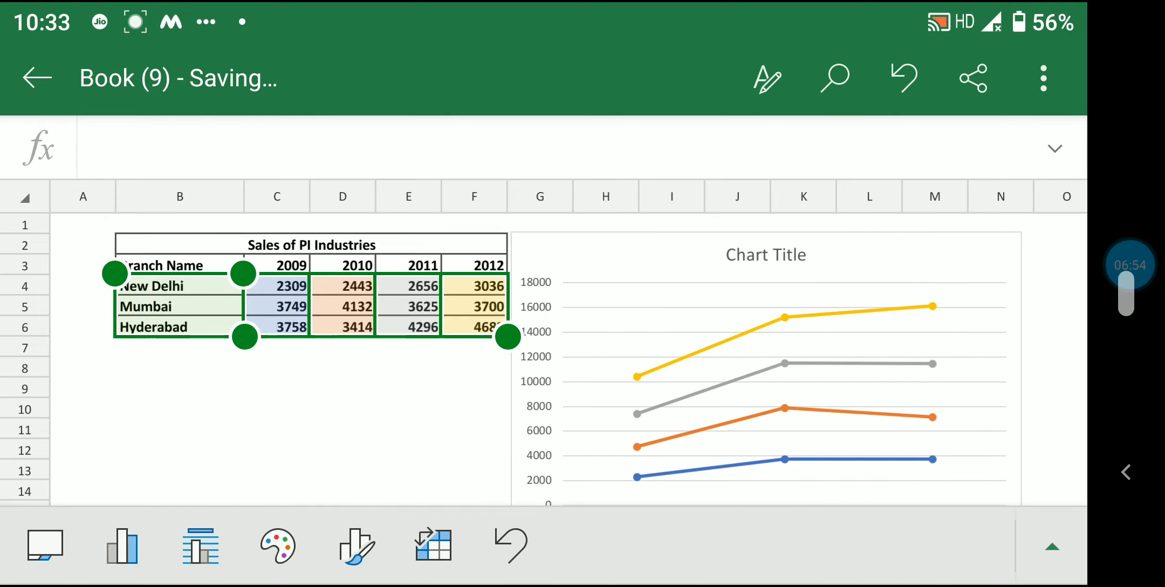
pyautogui.moveTo(750, 381); pyautogui.dragTo(759, 380)
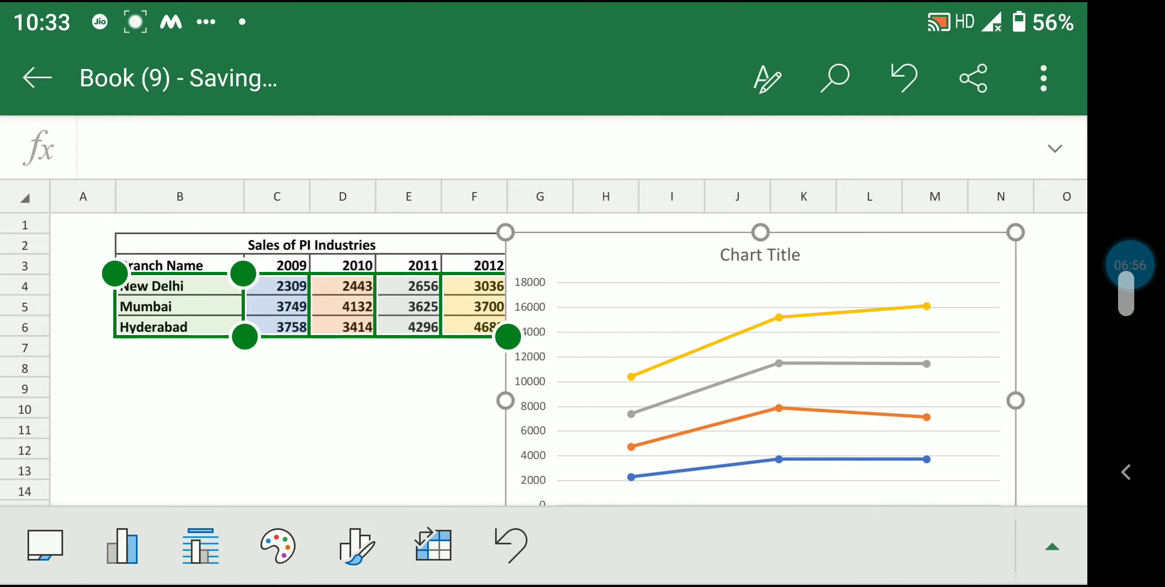
pyautogui.click(276, 430)
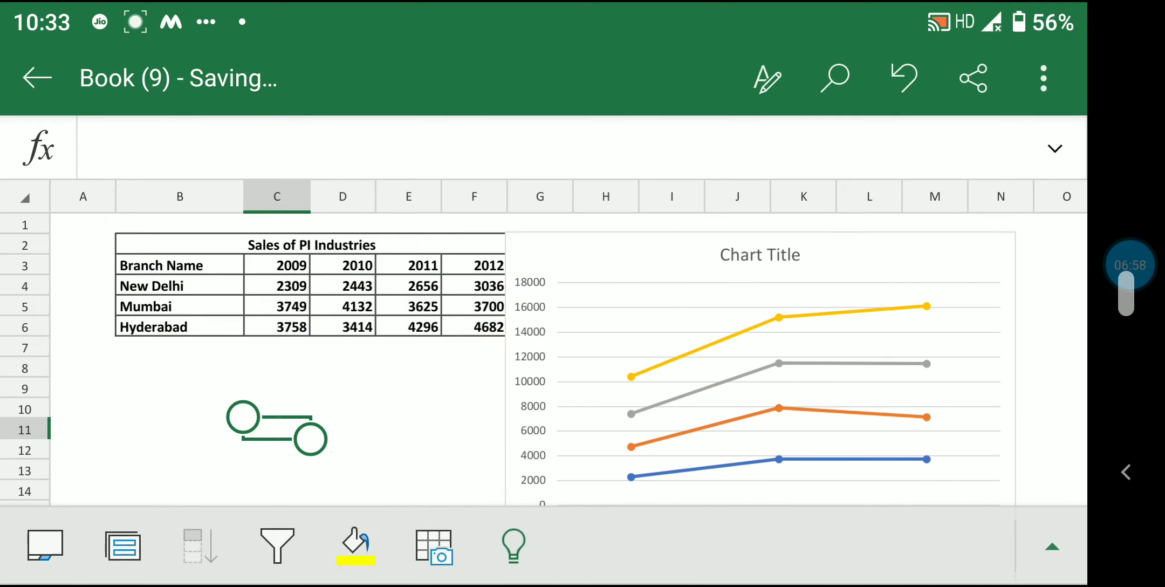
pyautogui.click(178, 285)
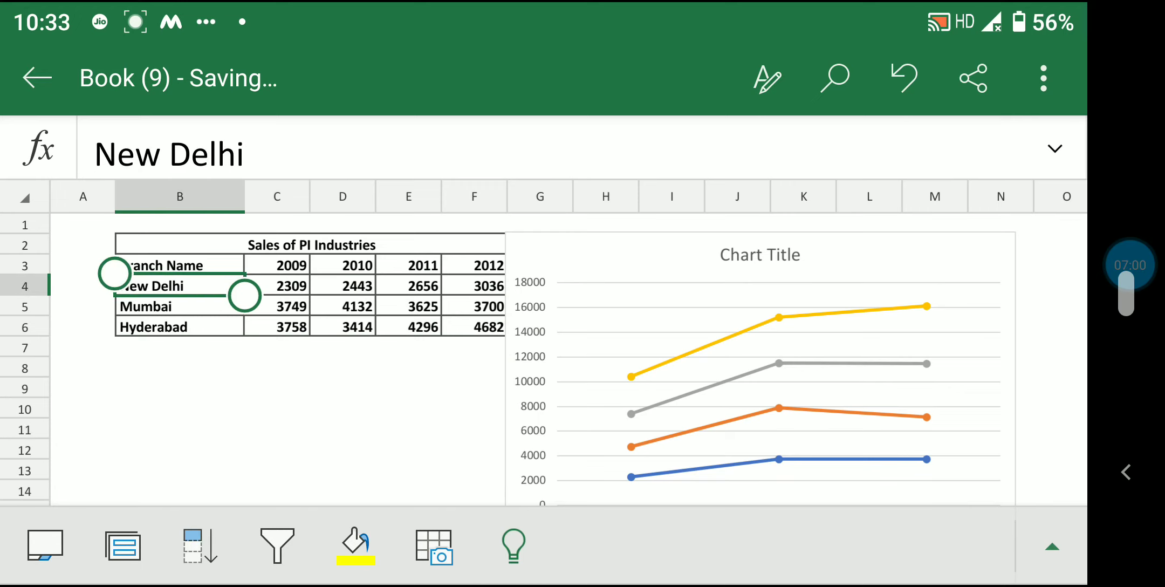
pyautogui.click(173, 265)
pyautogui.moveTo(245, 275)
pyautogui.mouseDown()
pyautogui.moveTo(486, 286)
pyautogui.moveTo(488, 329)
pyautogui.mouseUp()
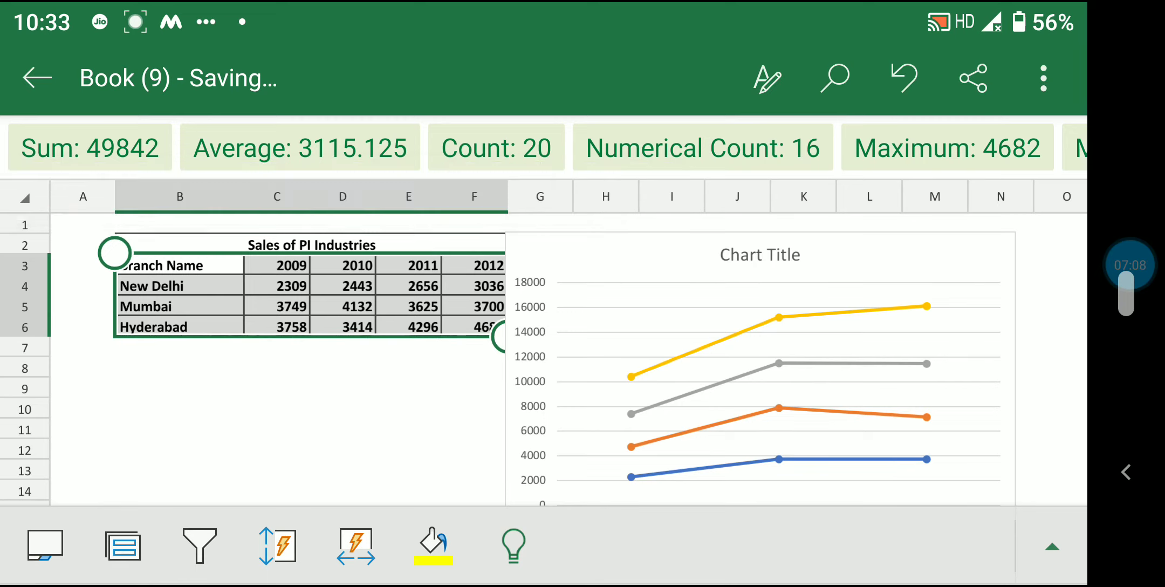
# Cut the merged 'Sales of PI Industries' heading B2:F2 and move it behind the chart.
pyautogui.scroll(-3, 540, 356)
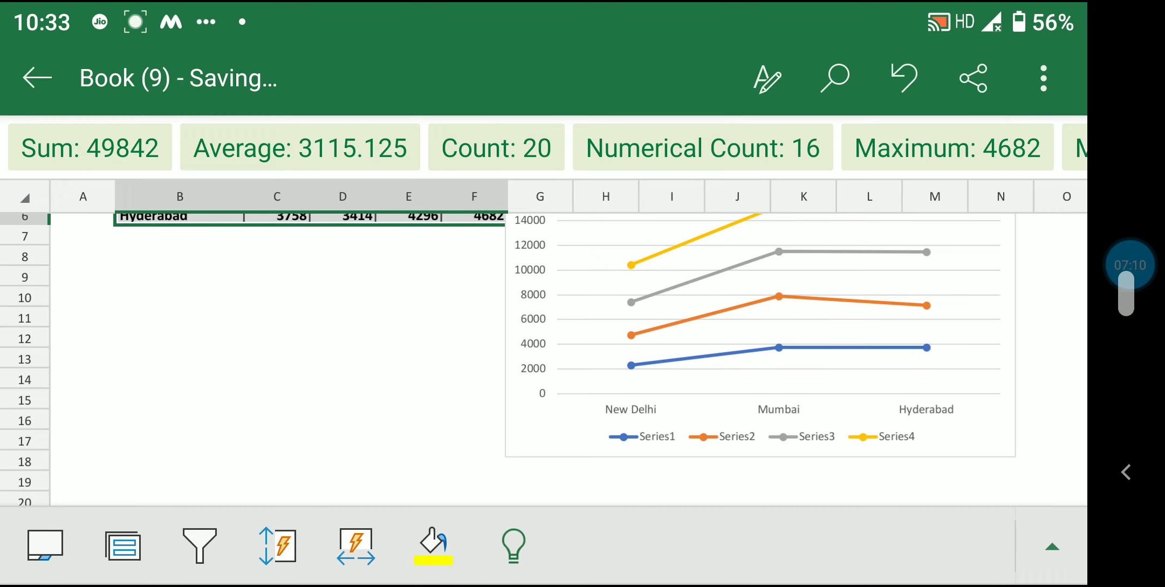
pyautogui.scroll(1, 507, 359)
pyautogui.scroll(3, 507, 359)
pyautogui.scroll(-2, 507, 360)
pyautogui.scroll(3, 507, 359)
pyautogui.click(755, 378)
pyautogui.click(312, 244)
pyautogui.click(98, 169)
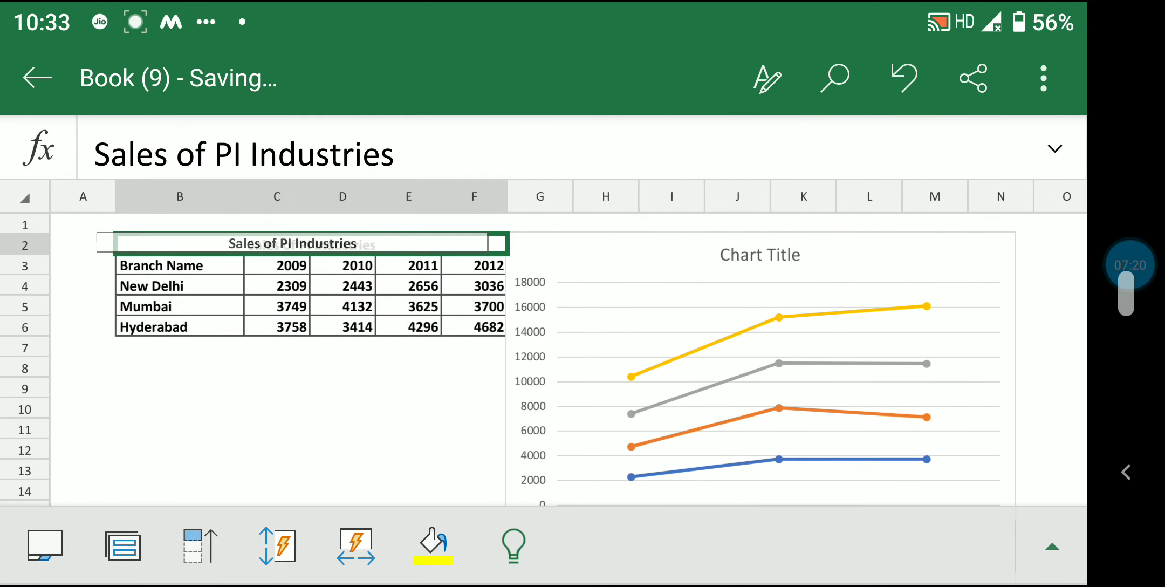
pyautogui.moveTo(302, 244); pyautogui.dragTo(804, 264)
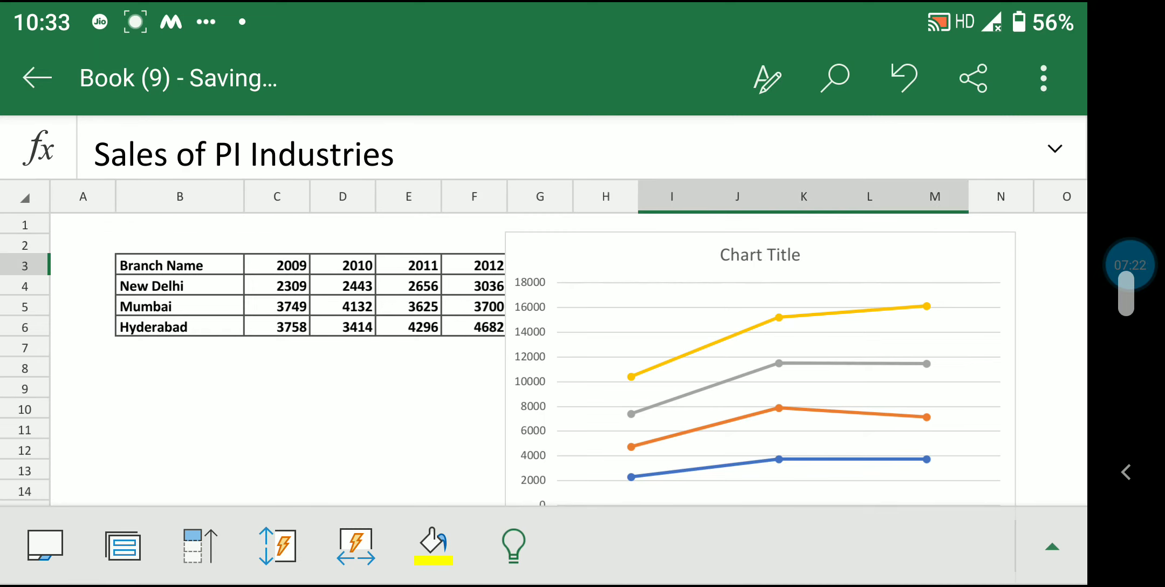
pyautogui.click(761, 351)
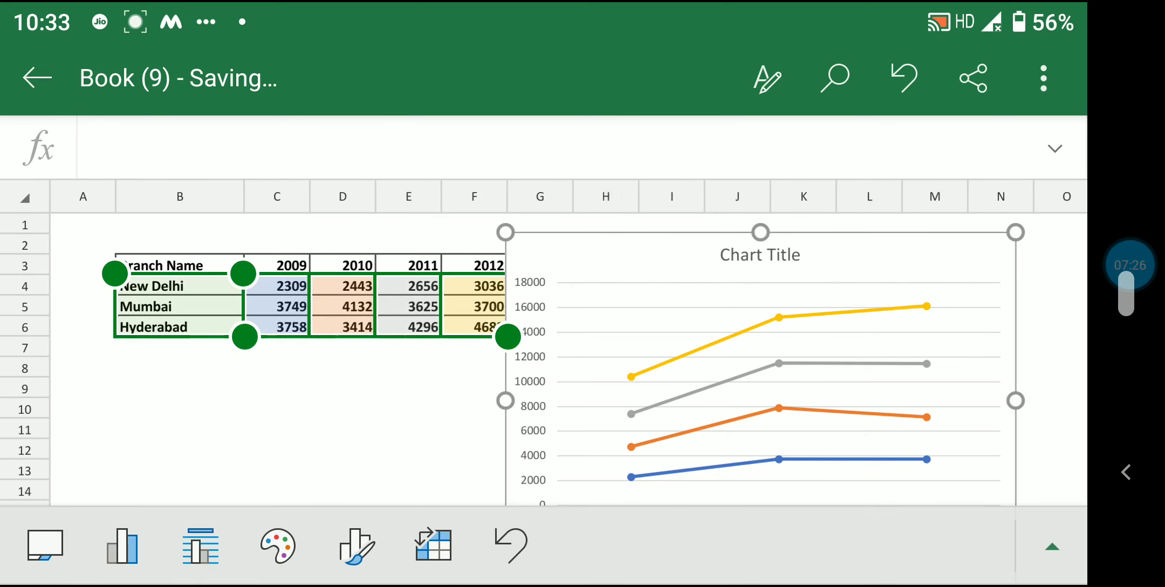
# Type 'Sales of PI Industries' into the chart title, accepting the spelling correction.
pyautogui.click(760, 254)
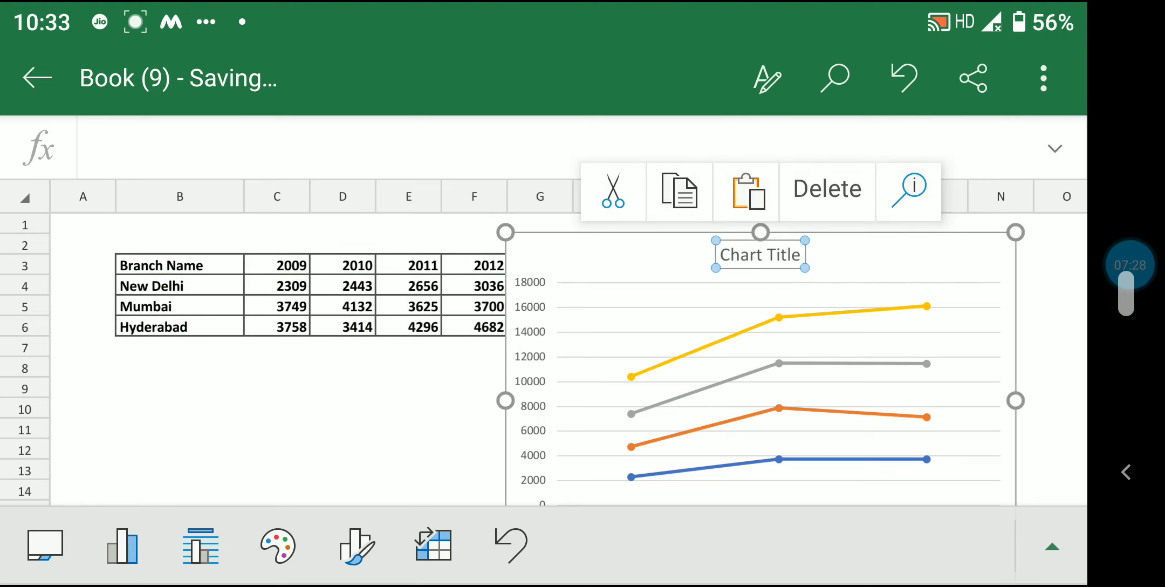
pyautogui.click(746, 191)
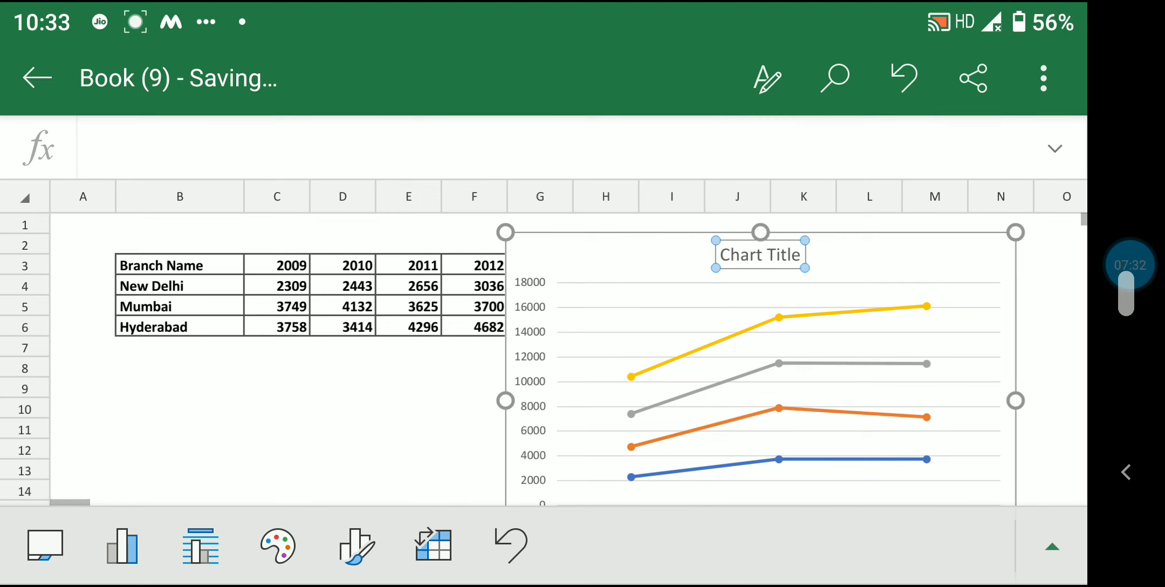
pyautogui.click(726, 254)
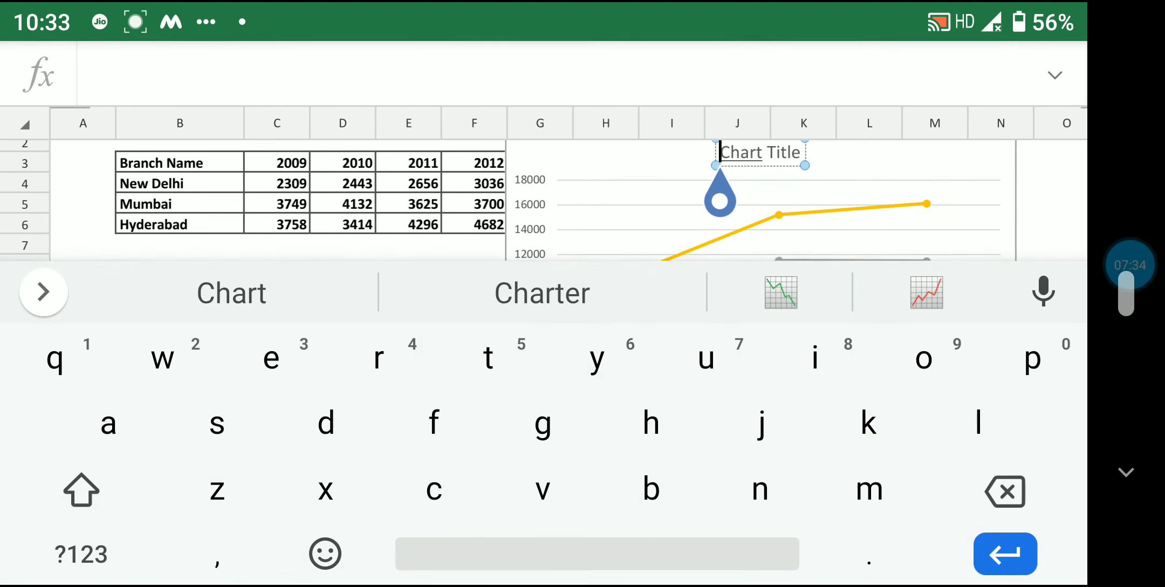
pyautogui.click(81, 490)
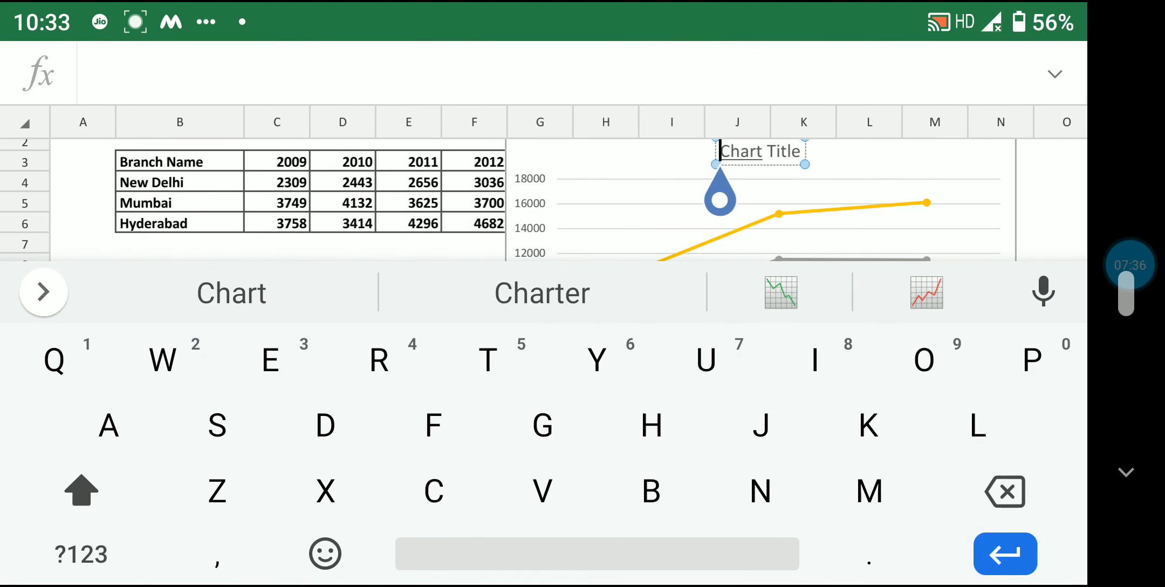
pyautogui.write('Sales')
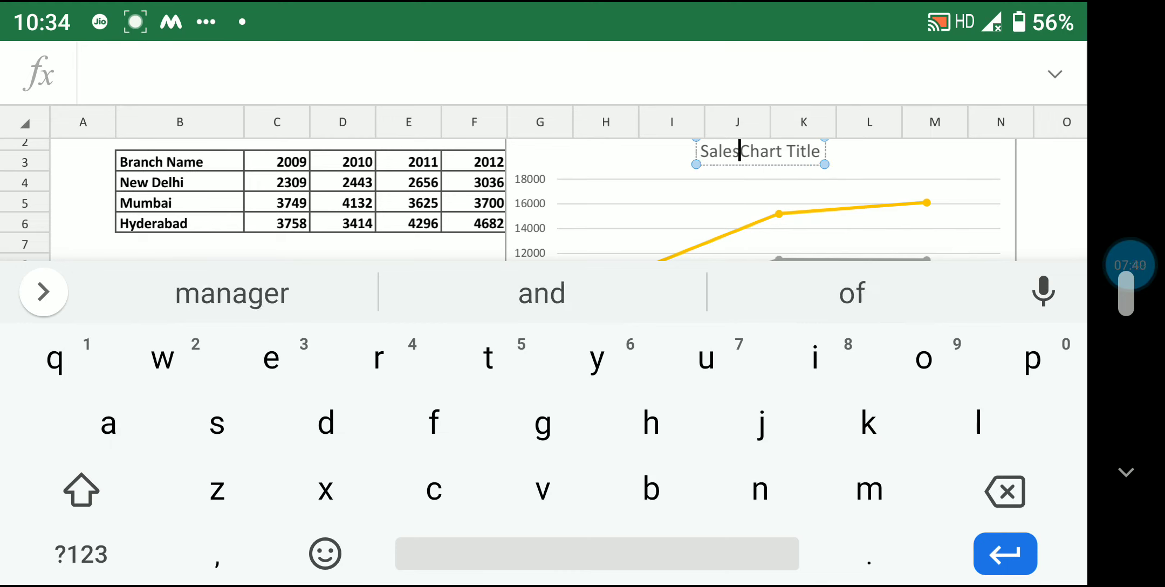
pyautogui.write(' of')
pyautogui.click(81, 491)
pyautogui.write('P')
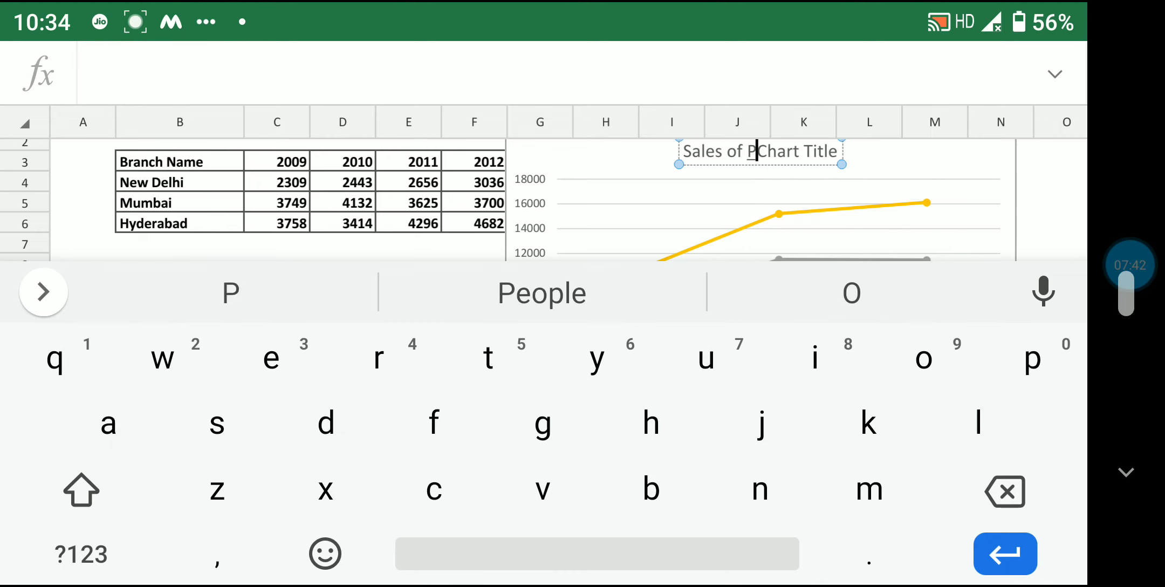
pyautogui.click(81, 490)
pyautogui.write('I')
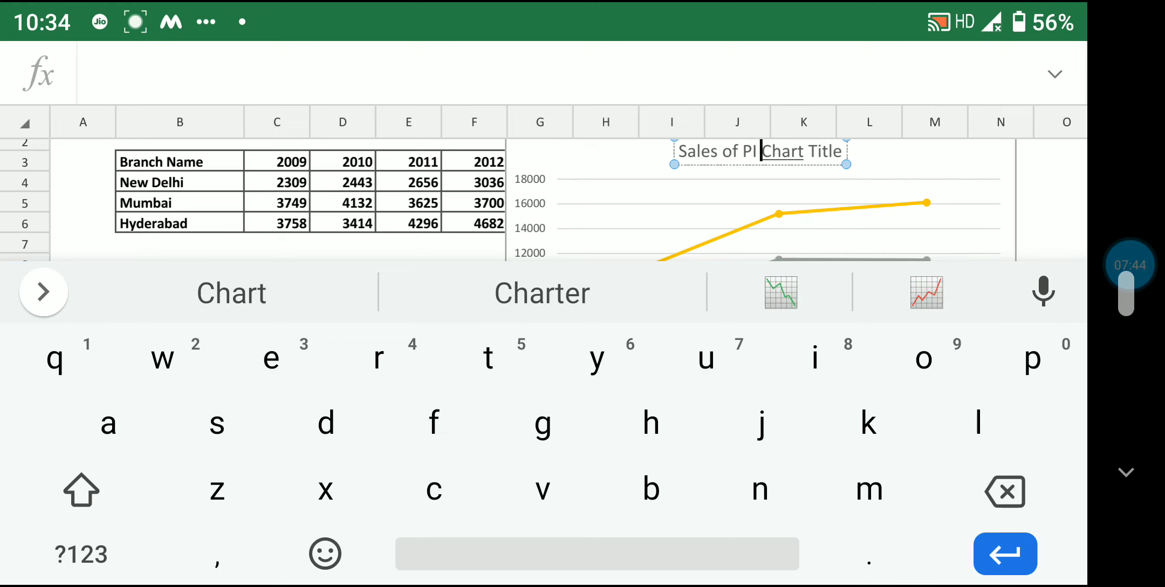
pyautogui.click(81, 490)
pyautogui.write('Industr')
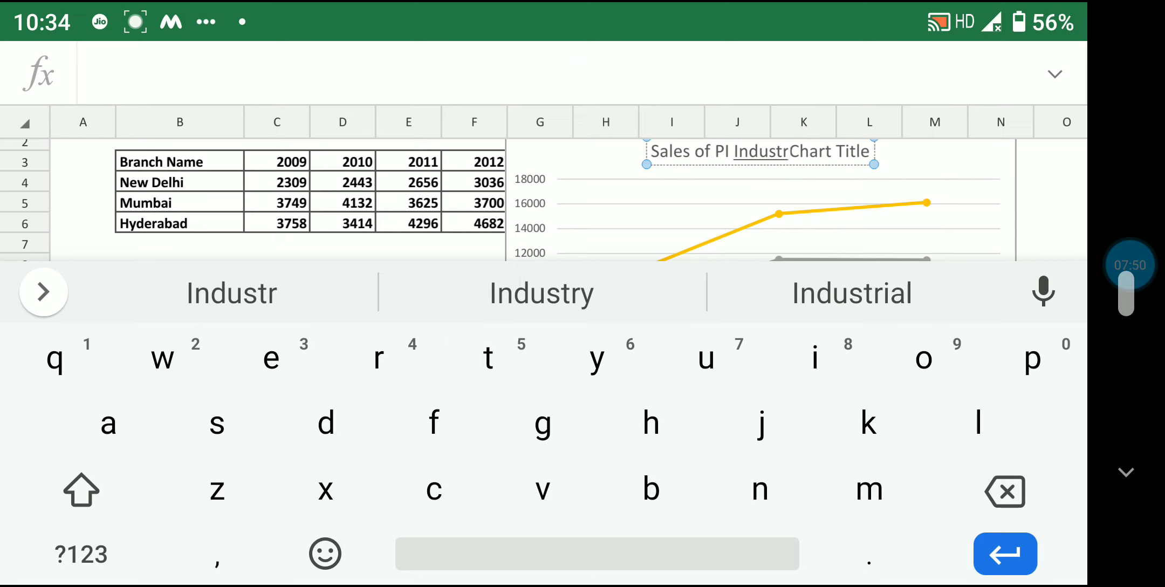
pyautogui.write('ied')
pyautogui.click(542, 293)
# Delete the leftover 'Chart Title' placeholder letters from the chart title.
pyautogui.click(847, 151)
pyautogui.press('BackSpace')
pyautogui.press('BackSpace')
pyautogui.press('BackSpace')
pyautogui.press('BackSpace')
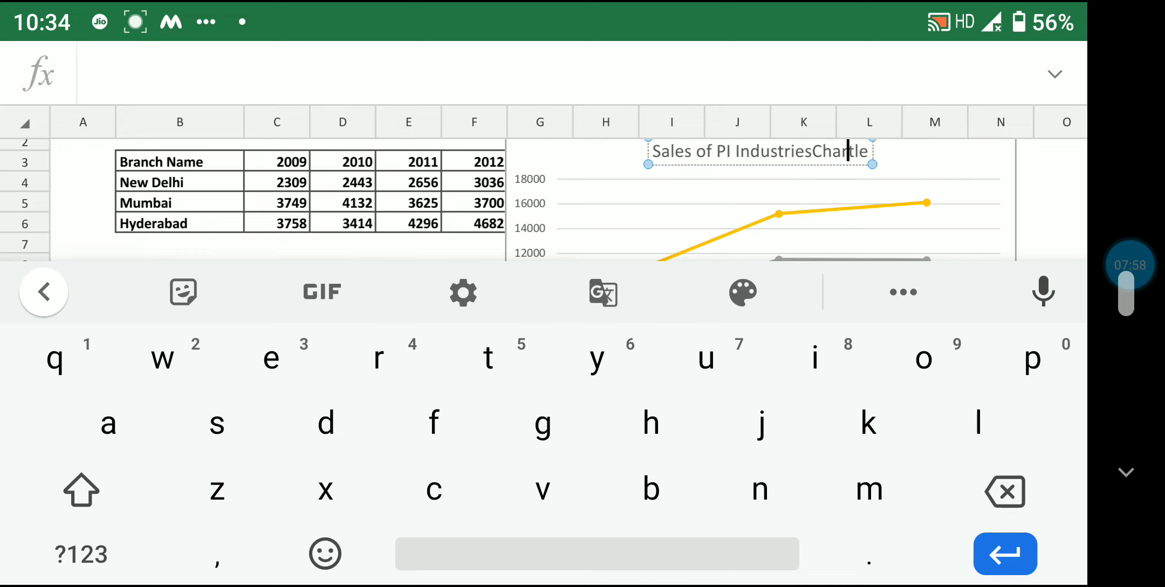
pyautogui.press('Return')
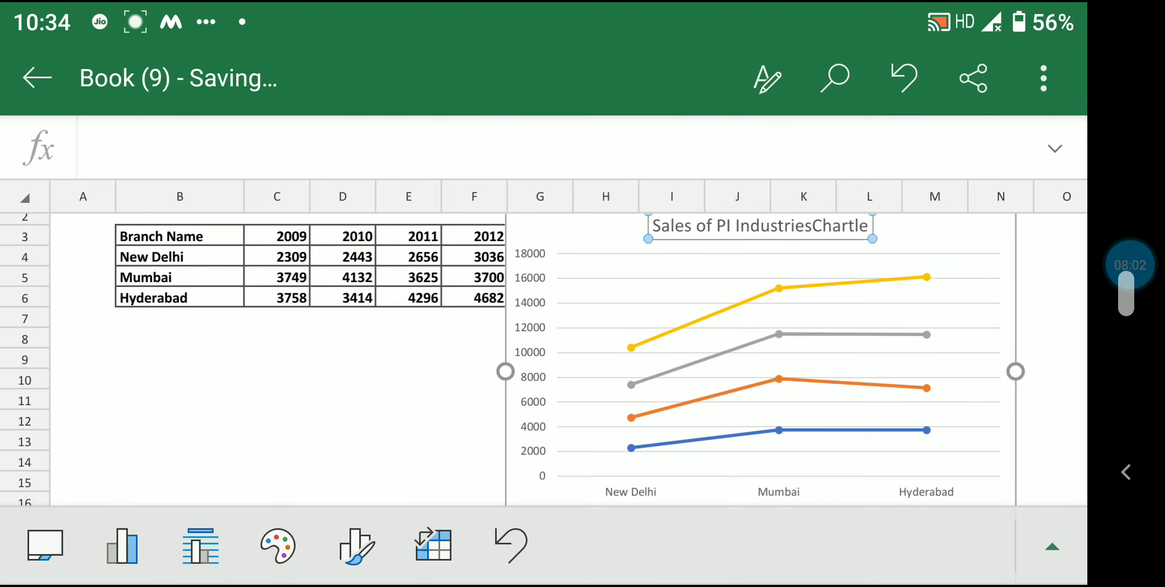
pyautogui.click(652, 225)
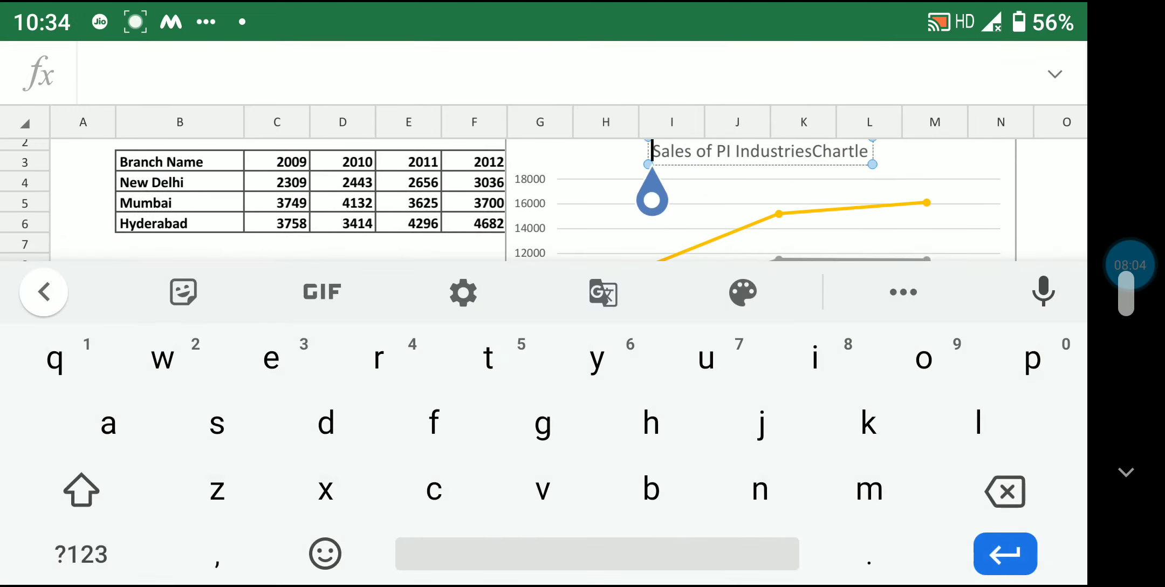
pyautogui.press('Escape')
pyautogui.click(655, 207)
pyautogui.click(850, 151)
pyautogui.press('BackSpace')
pyautogui.press('BackSpace')
pyautogui.press('BackSpace')
pyautogui.press('BackSpace')
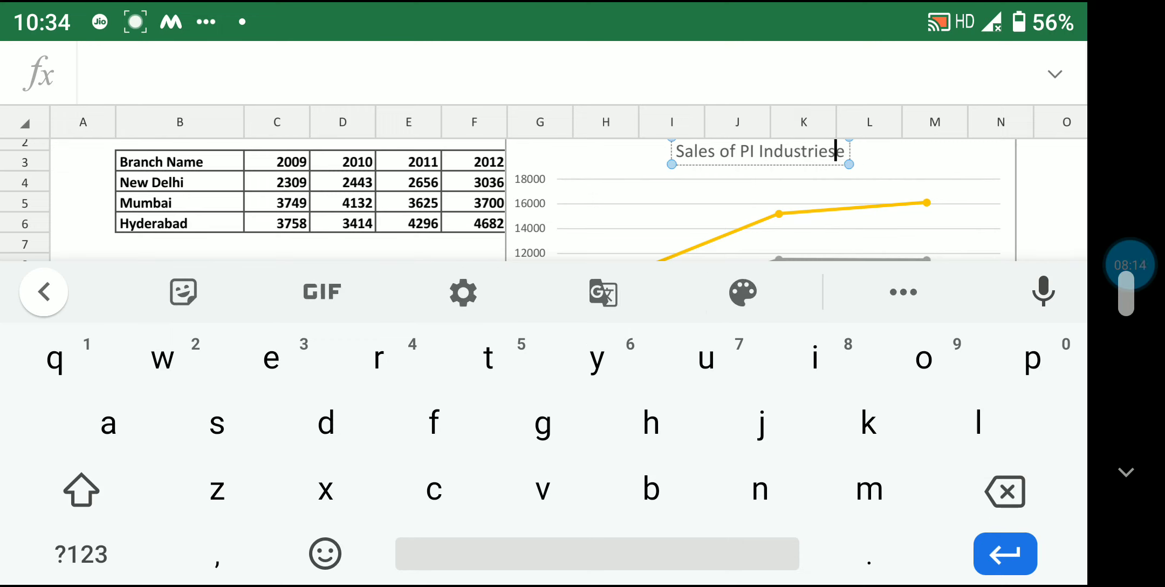
pyautogui.press('BackSpace')
pyautogui.press('BackSpace')
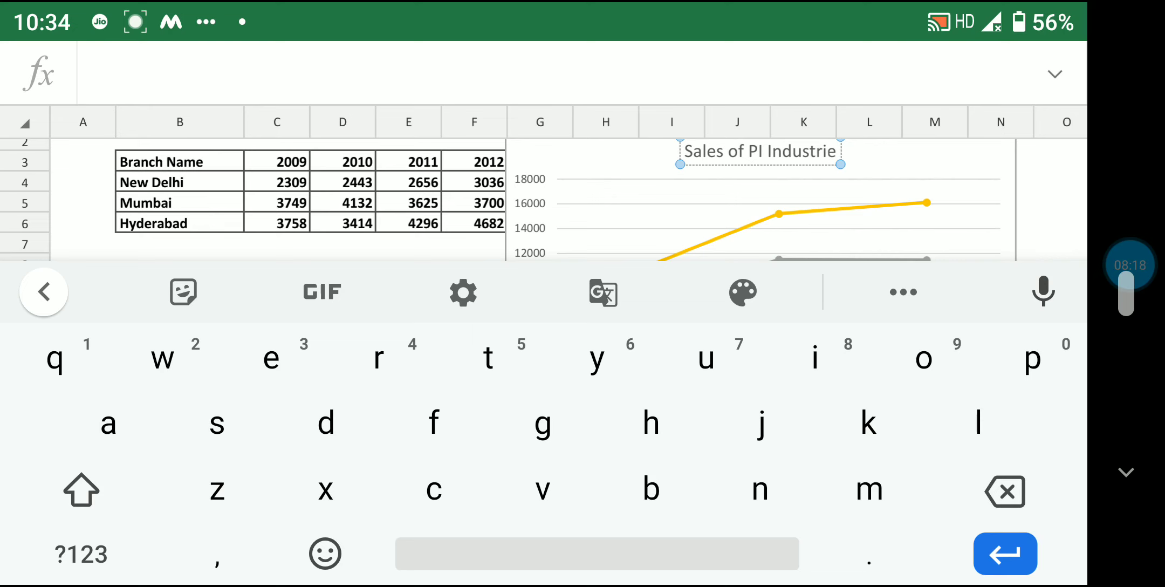
# Leave chart title editing, keeping the title 'Sales of PI Industrie'.
pyautogui.press('Escape')
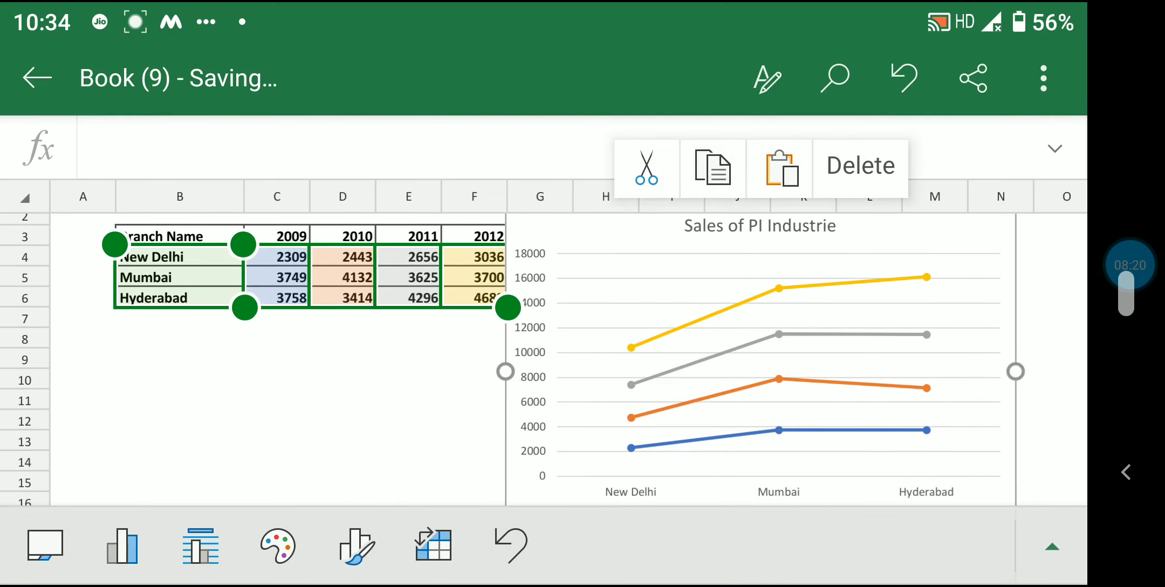